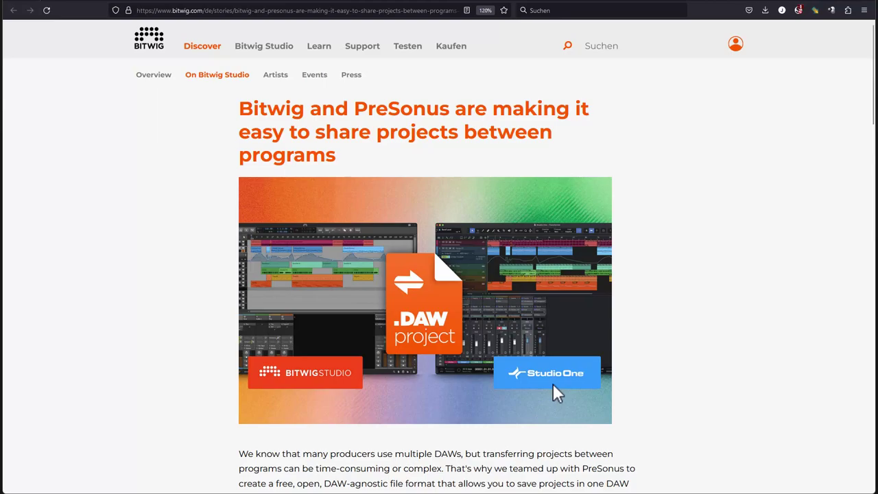
Scroll through Bitwig's DAWproject article to its comparison with Standard MIDI Files and AAF
scroll(553, 390, "down", 6)
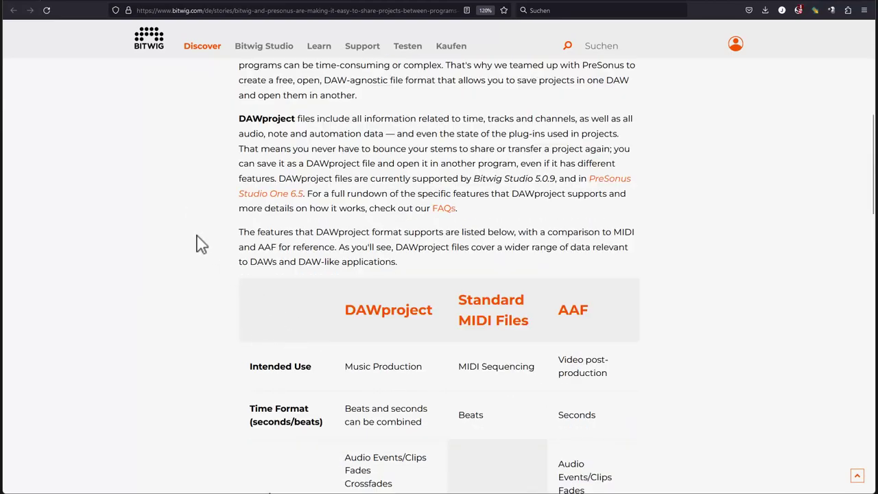
scroll(199, 244, "up", 2)
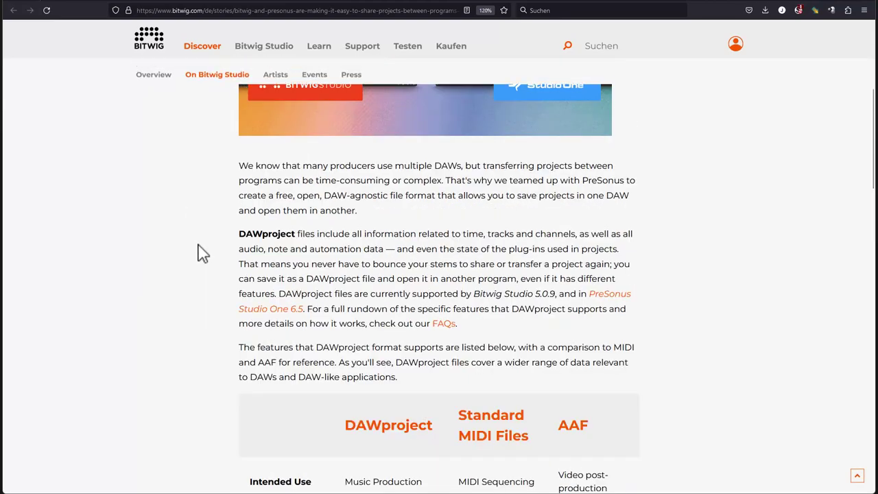
scroll(203, 252, "up", 2)
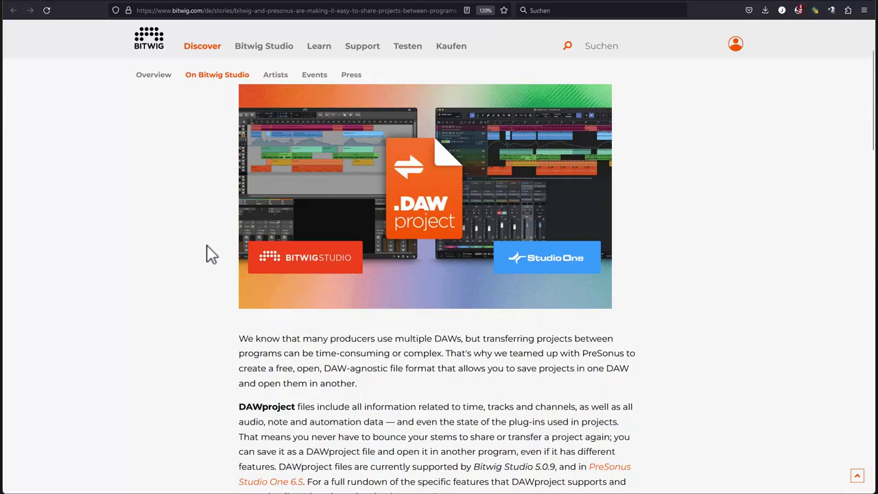
scroll(208, 254, "down", 3)
scroll(212, 260, "down", 3)
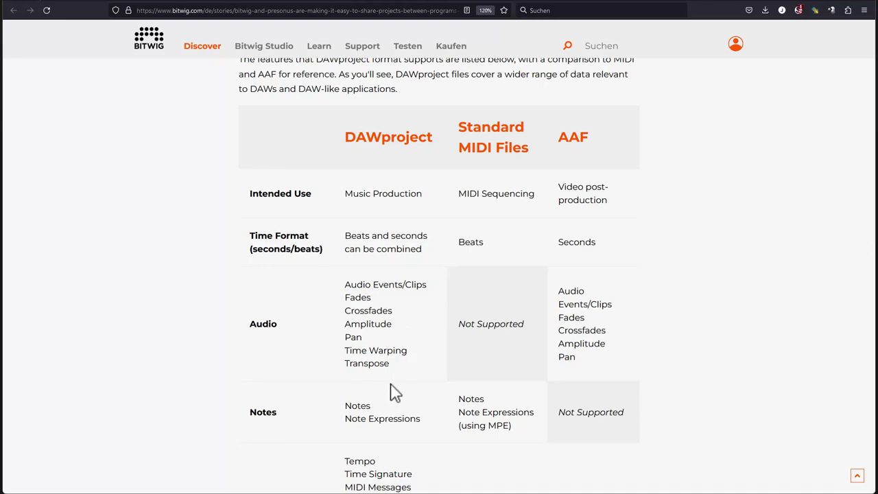
scroll(396, 393, "down", 1)
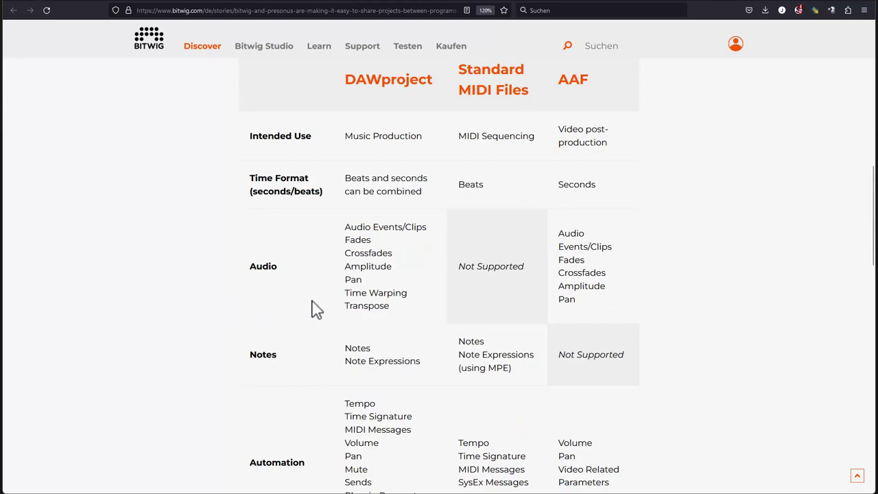
scroll(315, 308, "down", 2)
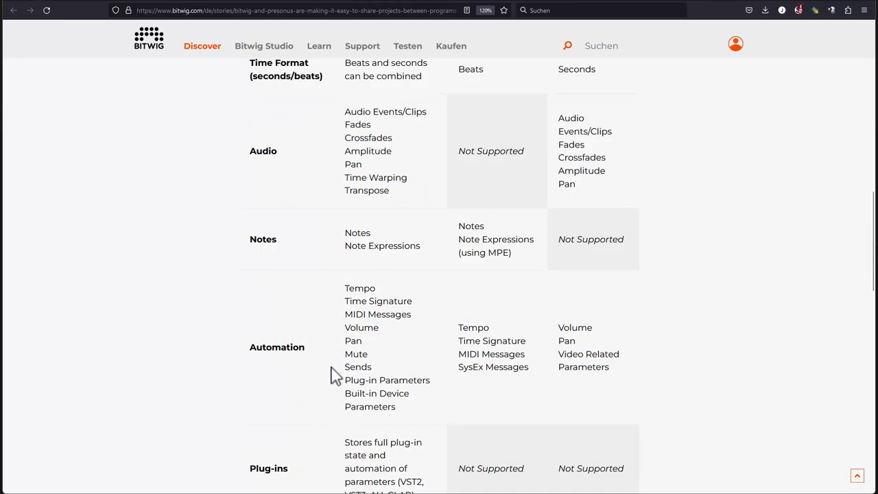
scroll(332, 375, "down", 3)
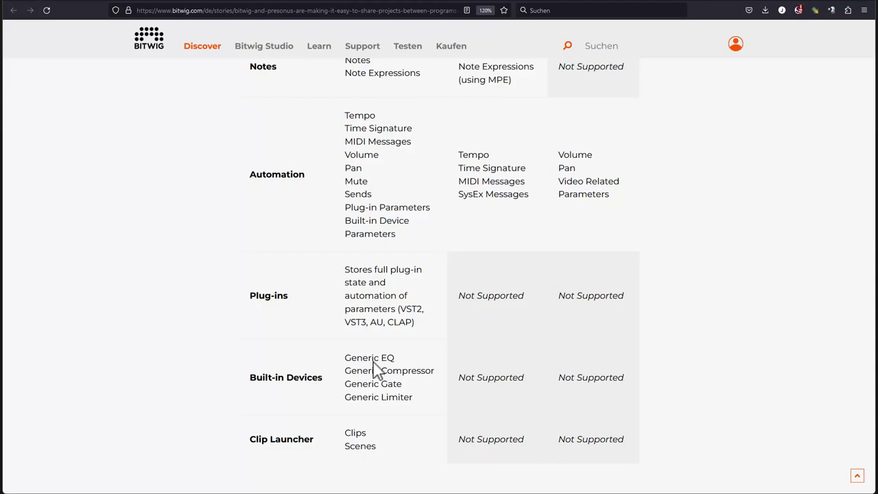
scroll(374, 374, "up", 10)
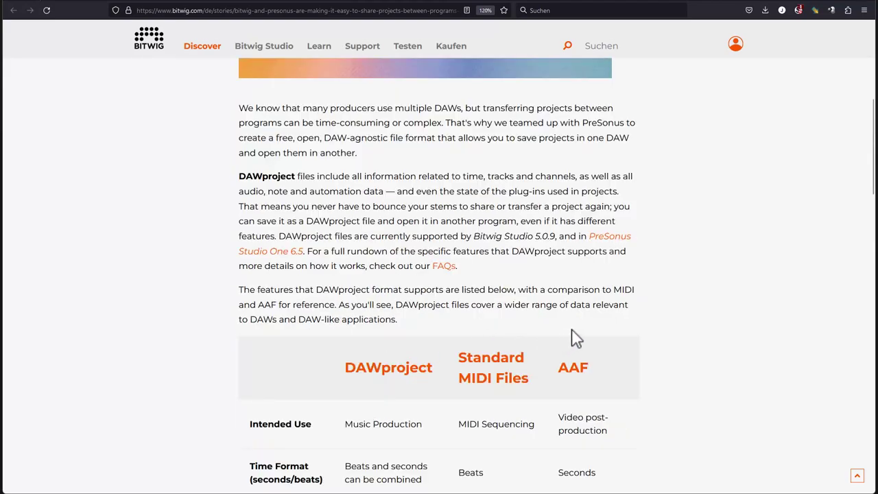
scroll(575, 338, "down", 2)
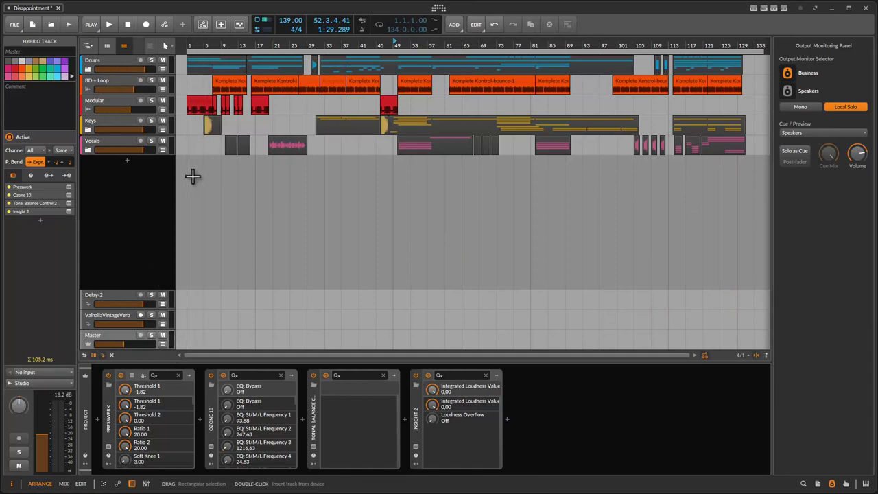
Expand the Keys group to reveal XV-5080, Hydrasynth, FX and KB37 tracks
left_click(87, 129)
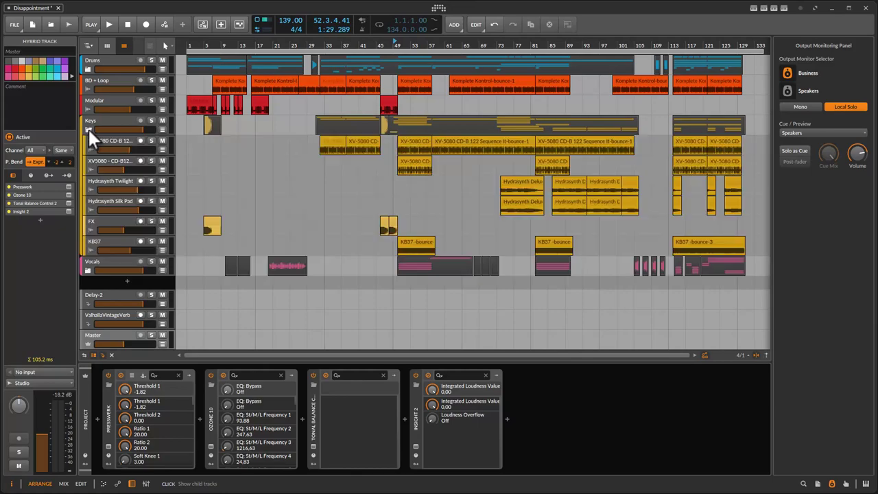
left_click(112, 355)
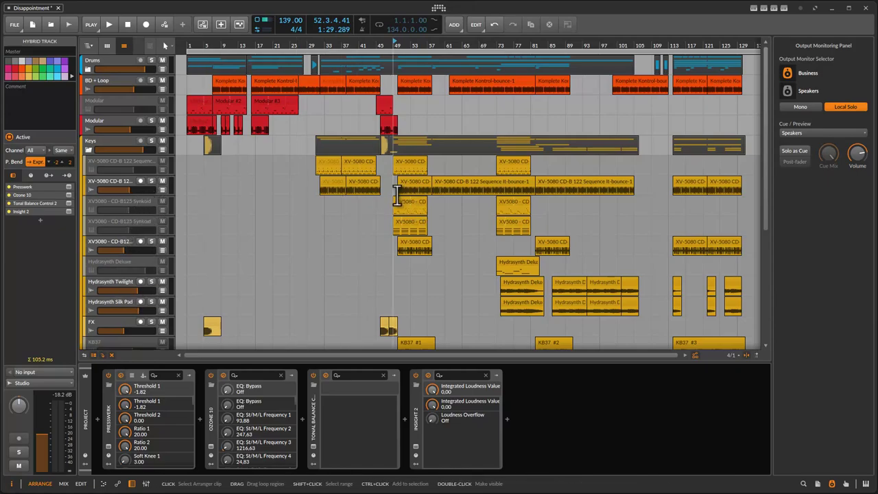
left_click(116, 203)
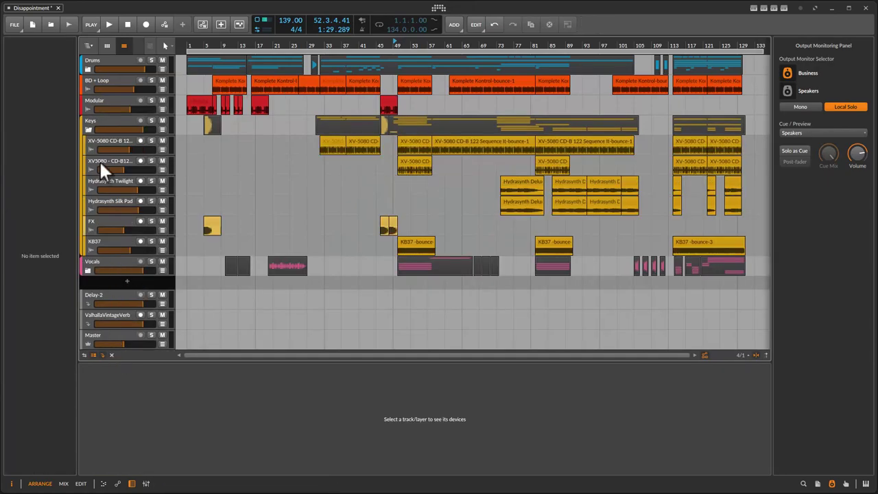
left_click(88, 129)
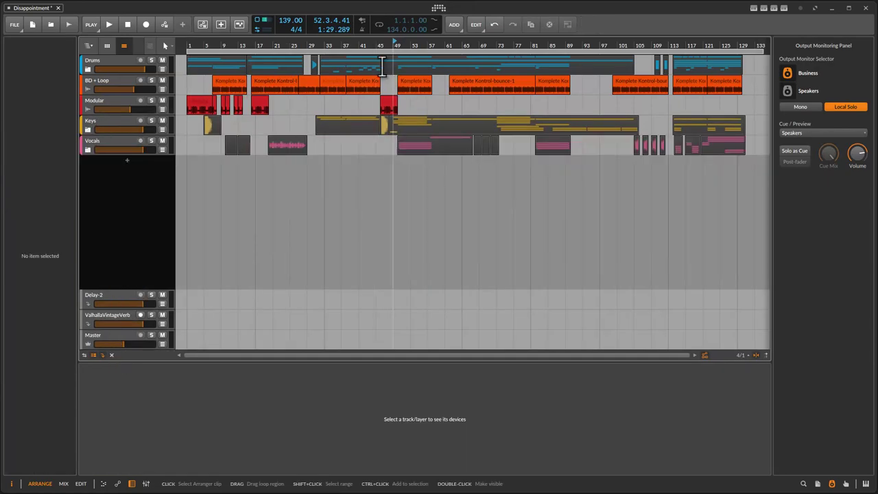
key("space")
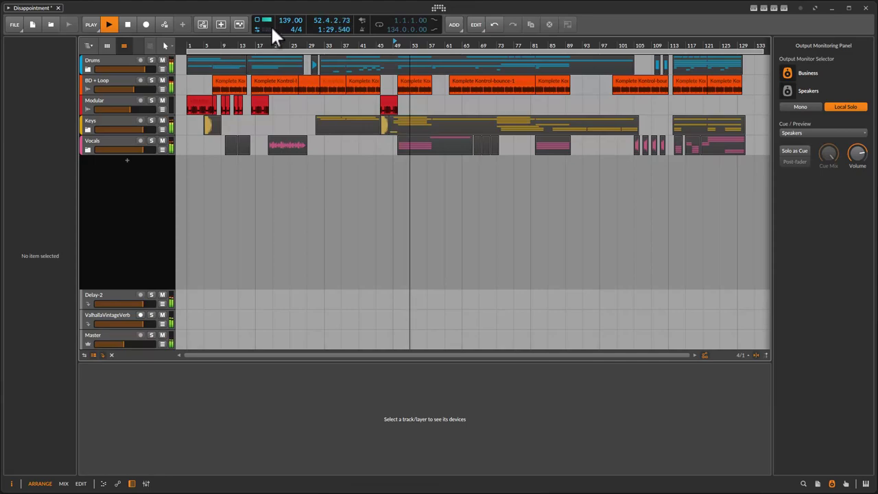
key("space")
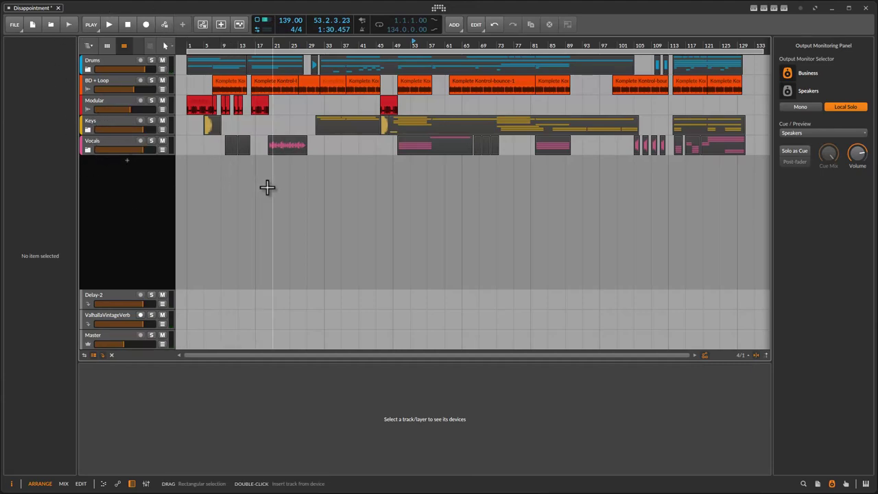
left_click(106, 46)
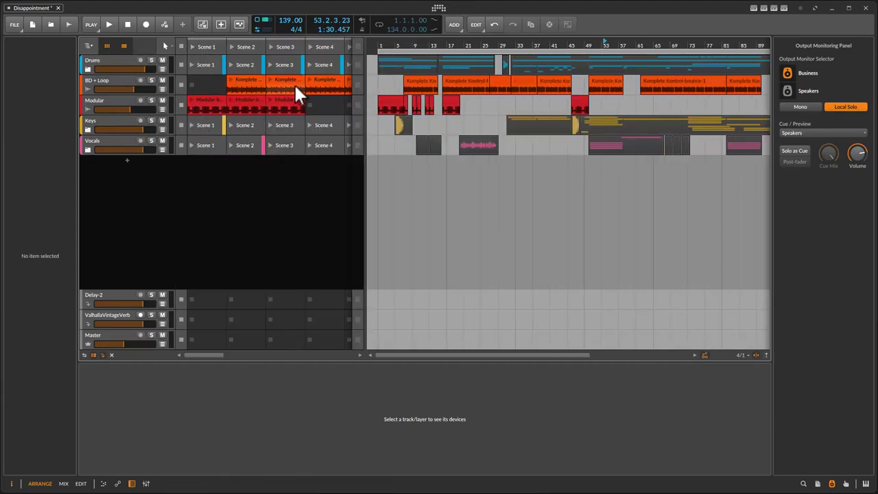
Widen the clip launcher to Scenes 1–9, expand Keys, and toggle deactivated tracks on and off
left_click_drag(364, 179, 581, 178)
left_click(88, 128)
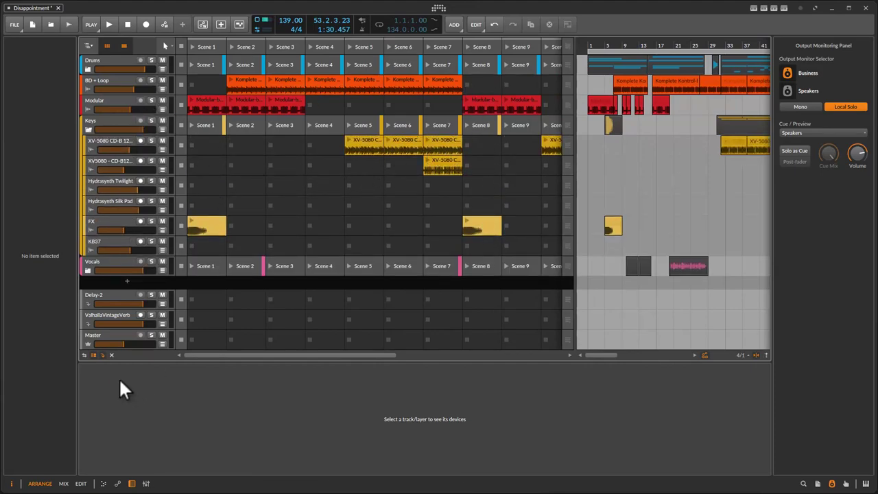
left_click(111, 355)
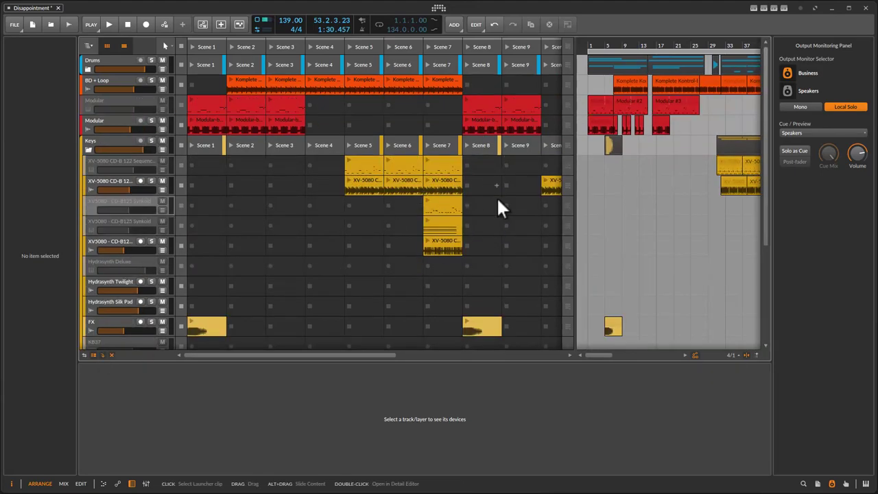
left_click(113, 353)
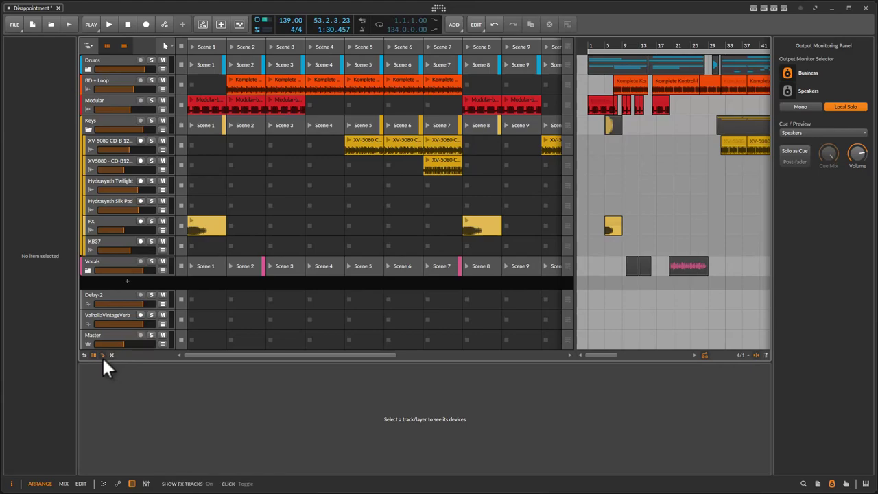
Hide the clip launcher and export Disappointment.dawproject to the Desktop via File > Export DAWproject
left_click(104, 46)
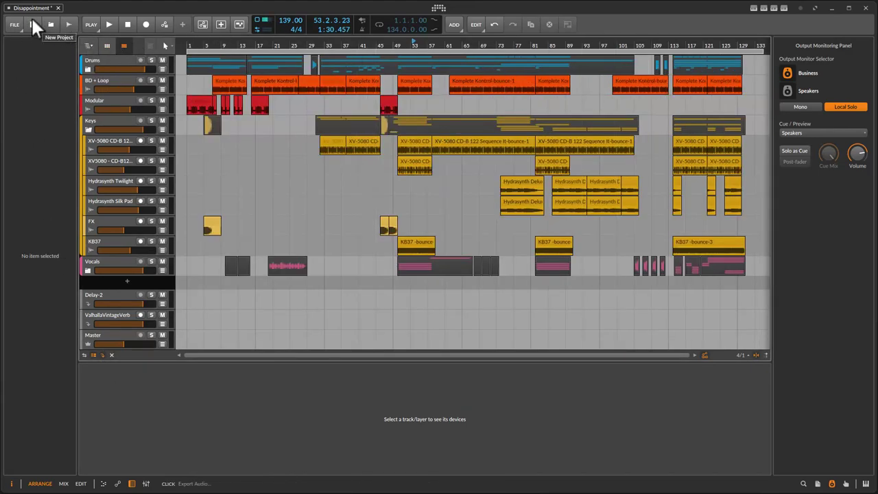
left_click(14, 24)
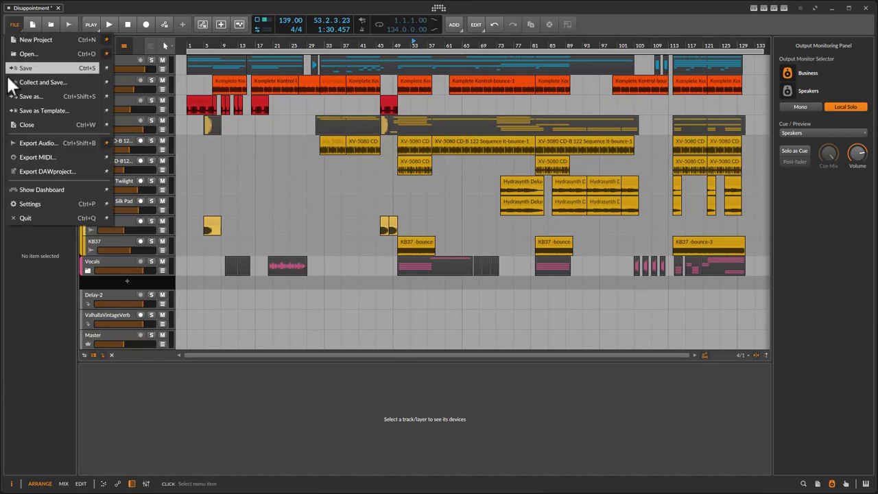
left_click(79, 171)
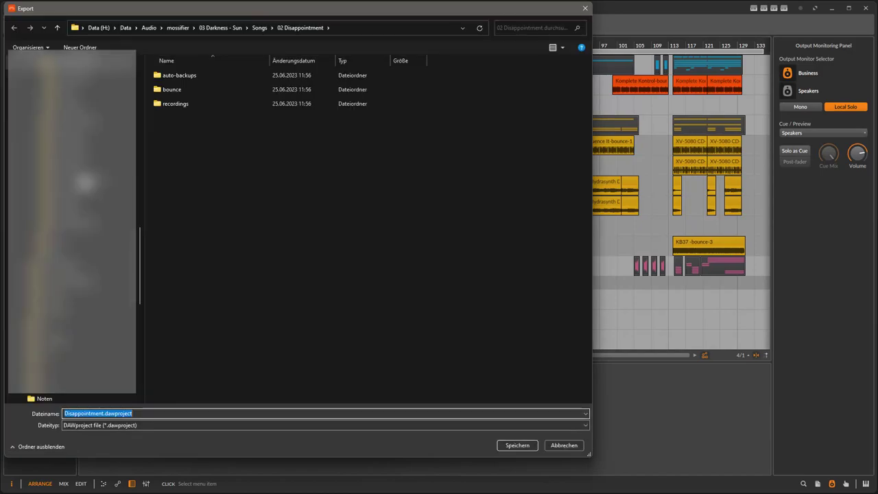
left_click_drag(139, 247, 136, 74)
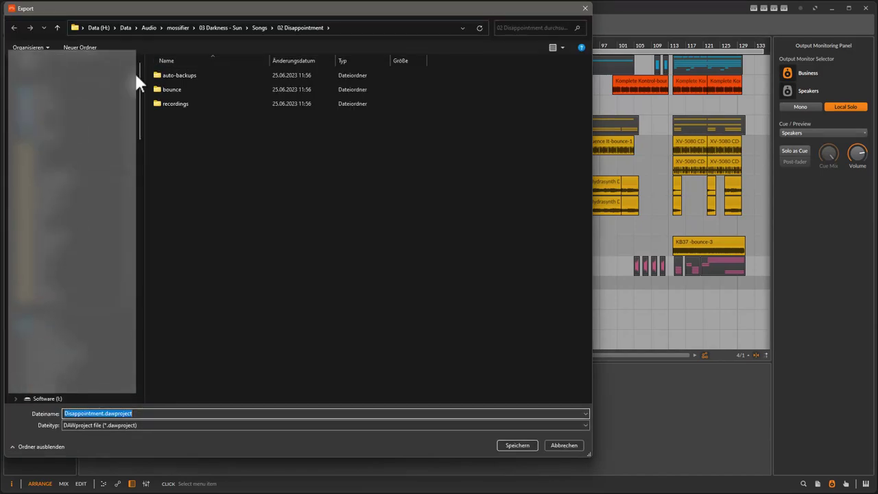
left_click(39, 398)
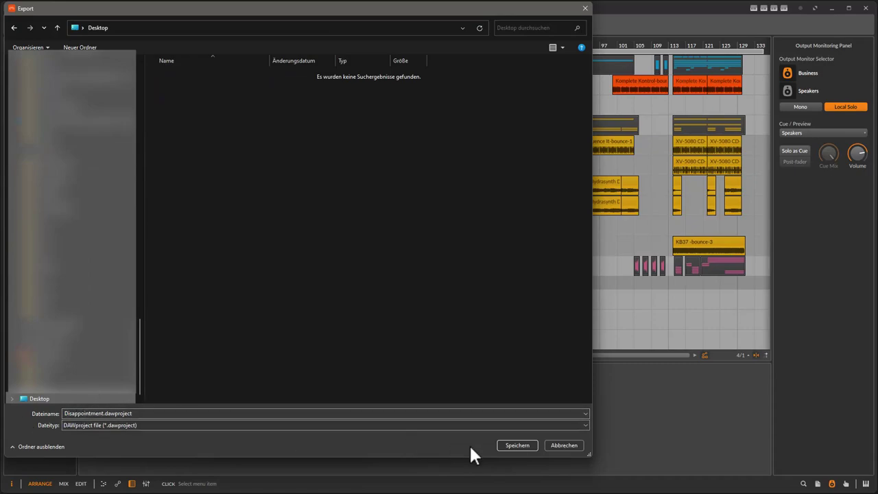
left_click(517, 445)
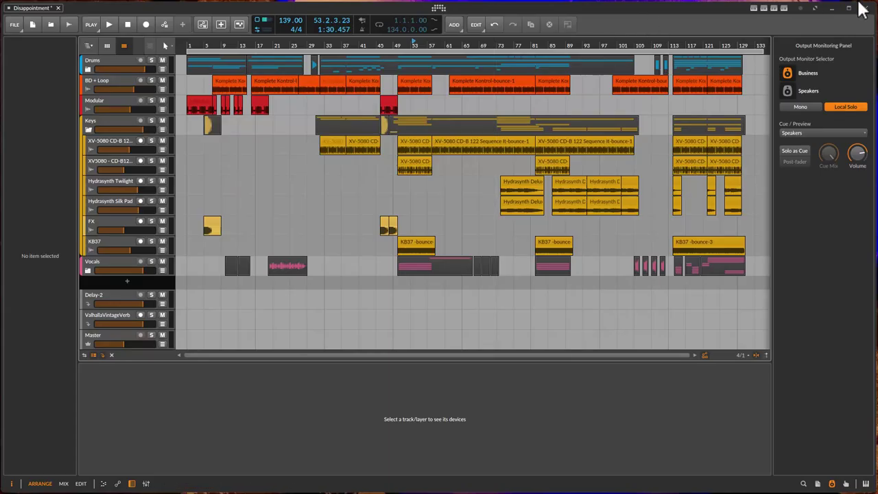
Close Bitwig and open Disappointment.dawproject from the Desktop in Studio One, filtered to DAWproject-Datei
left_click(866, 9)
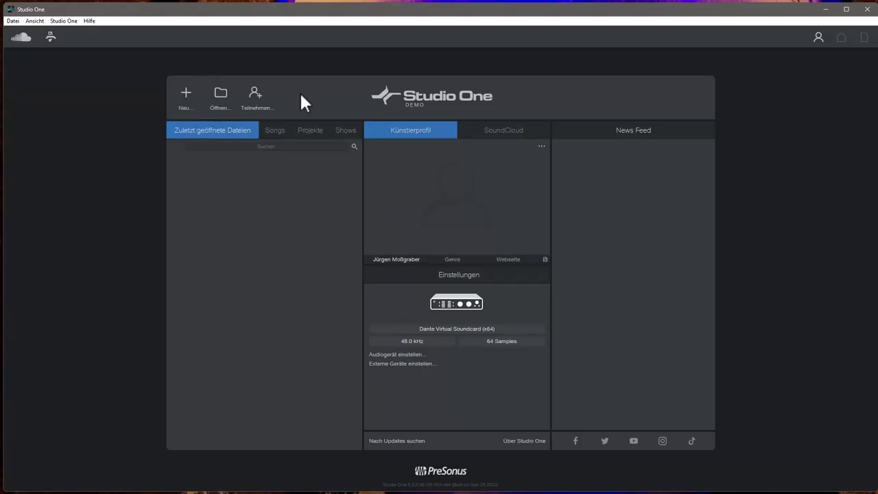
left_click(14, 21)
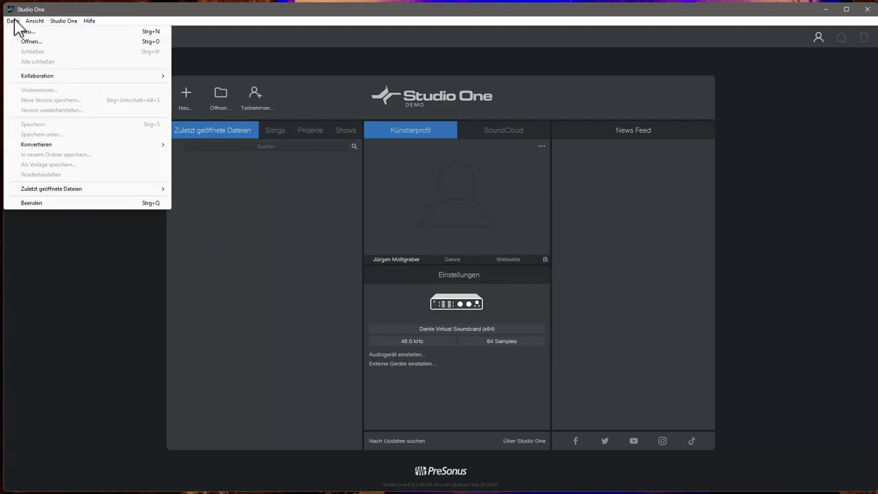
left_click(56, 42)
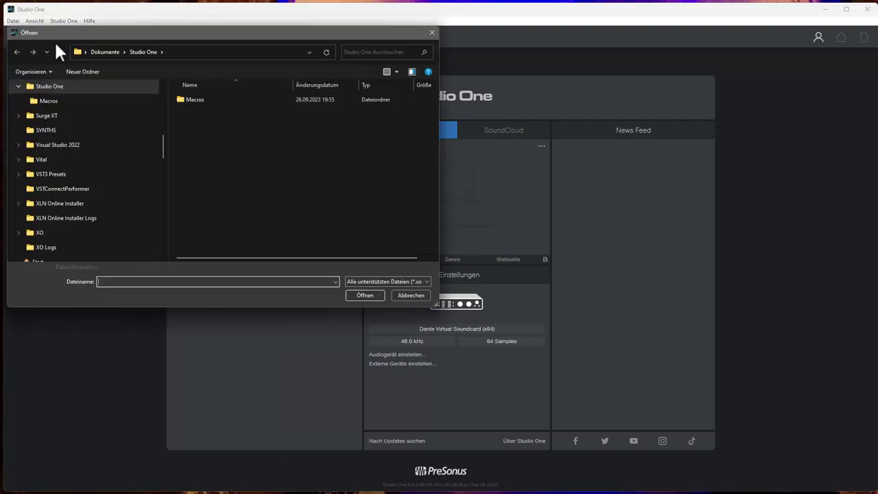
left_click_drag(79, 31, 151, 52)
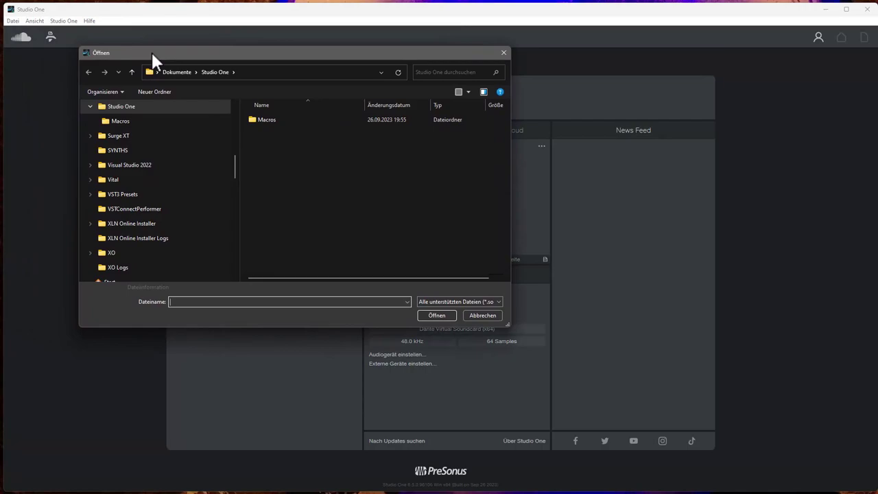
left_click(495, 301)
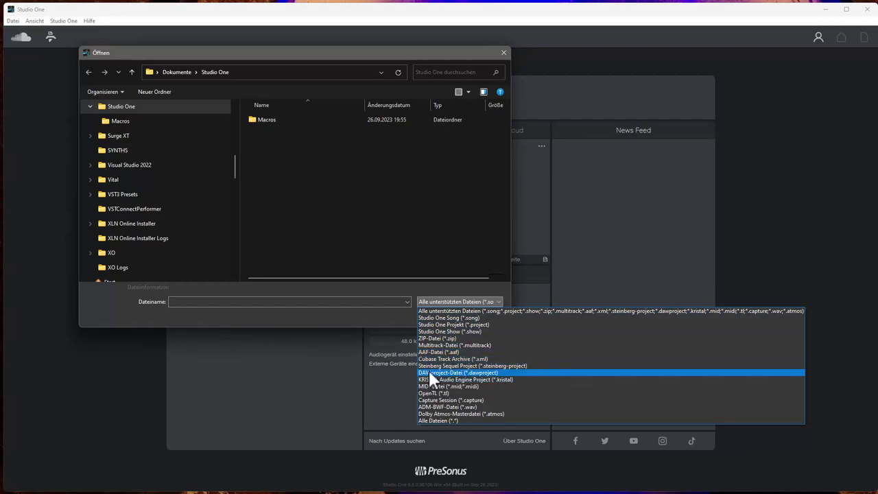
left_click(506, 373)
scroll(232, 145, "up", 6)
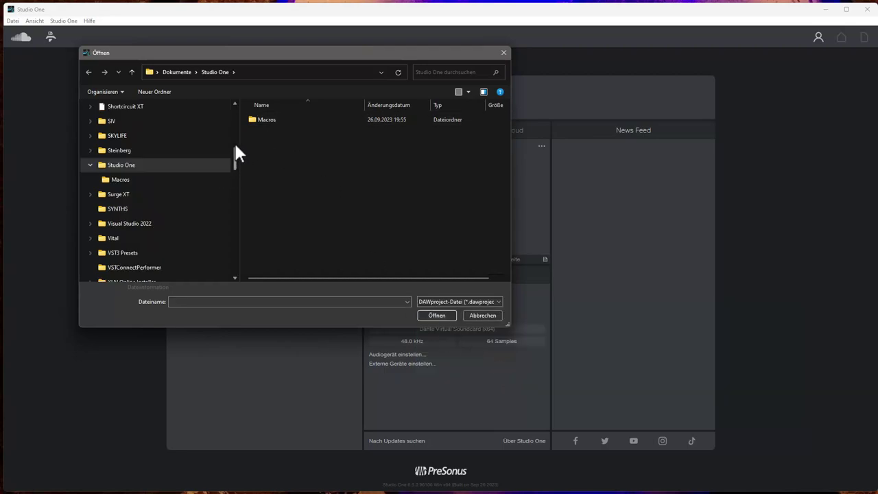
left_click(302, 119)
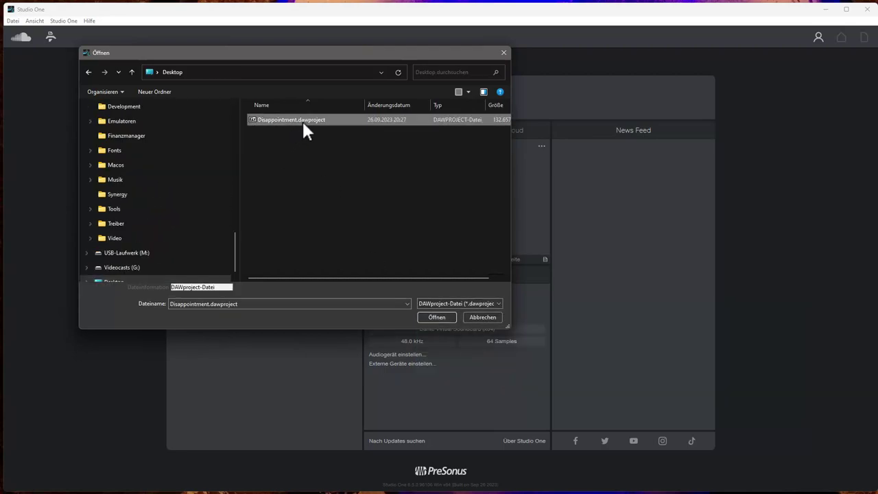
left_click(446, 319)
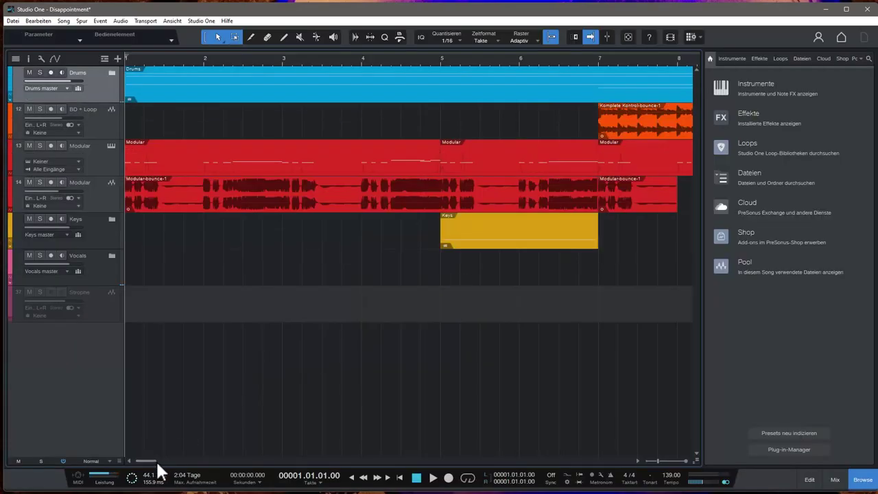
Zoom out to fit the whole song and play it briefly from bar 49
mouse_move(156, 461)
left_mouse_down()
mouse_move(196, 463)
mouse_move(156, 463)
left_mouse_up()
scroll(274, 69, "down", 5)
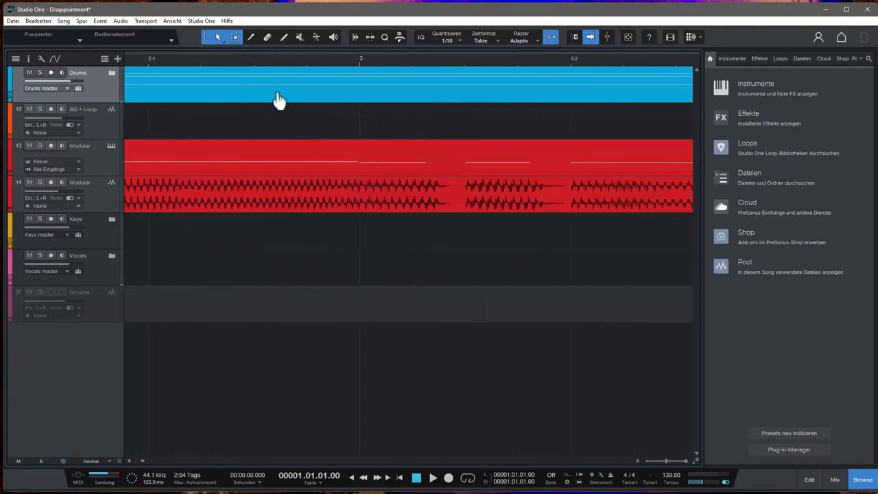
key("w")
key("w")
key("w")
key("w")
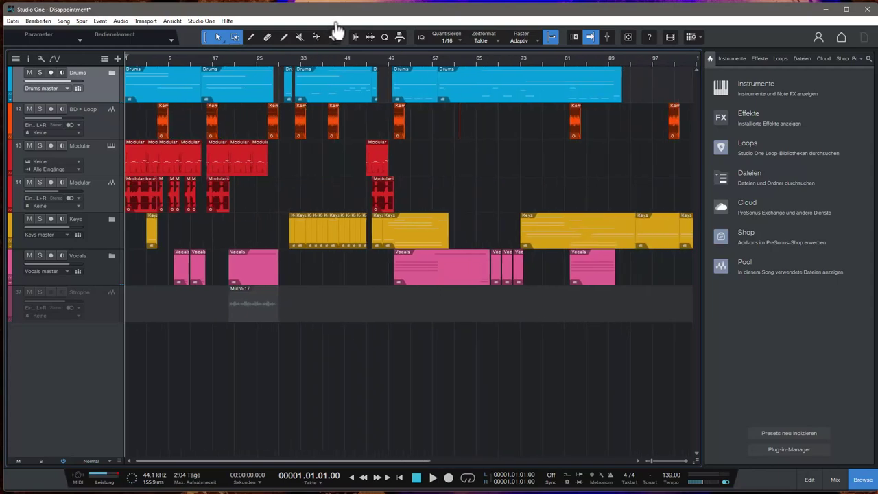
key("w")
key("e")
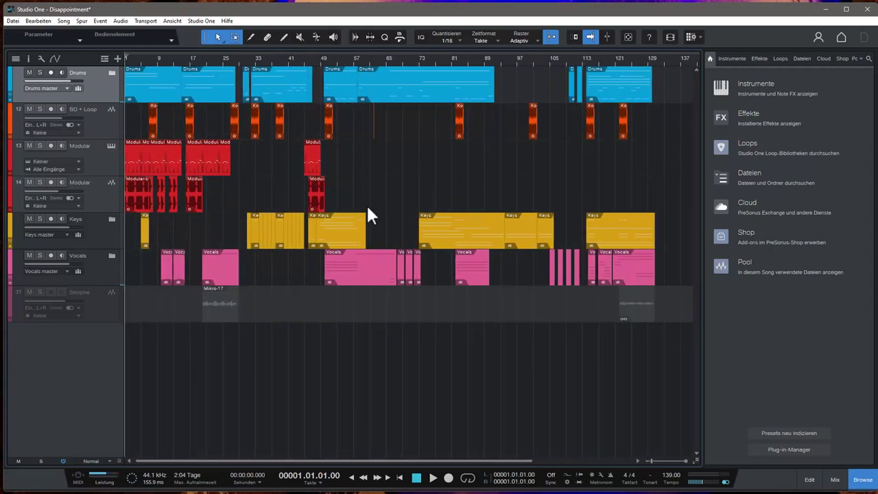
left_click(322, 57)
key("space")
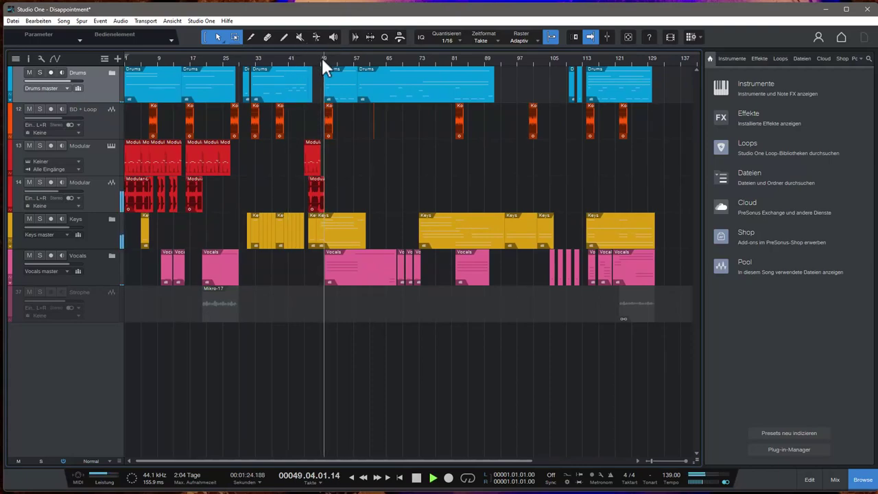
key("space")
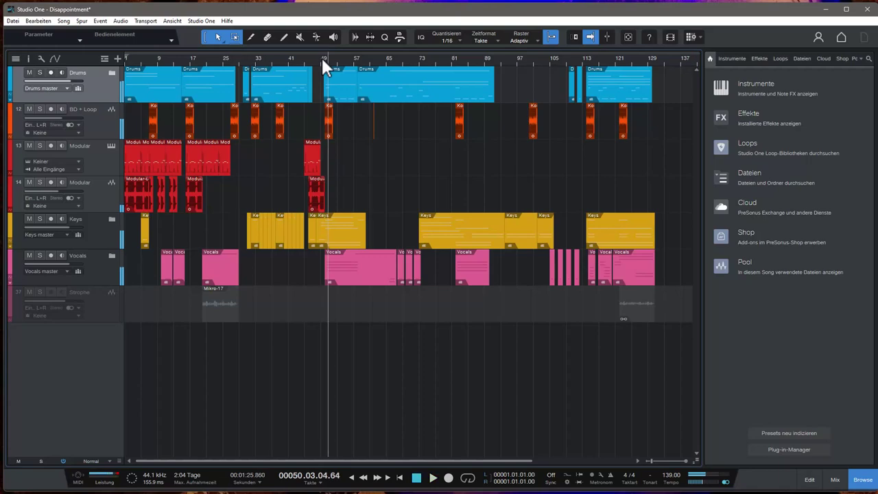
Browse the Audio, Datei and Bearbeiten menus
left_click(122, 20)
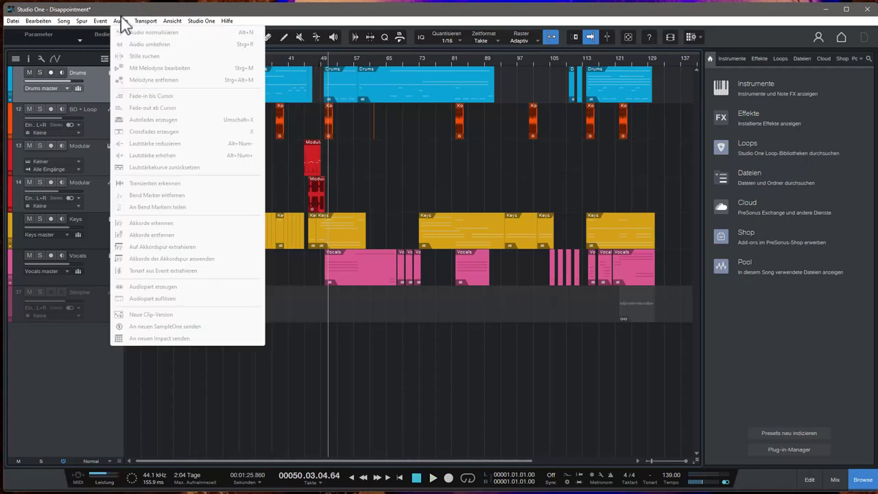
left_click(121, 21)
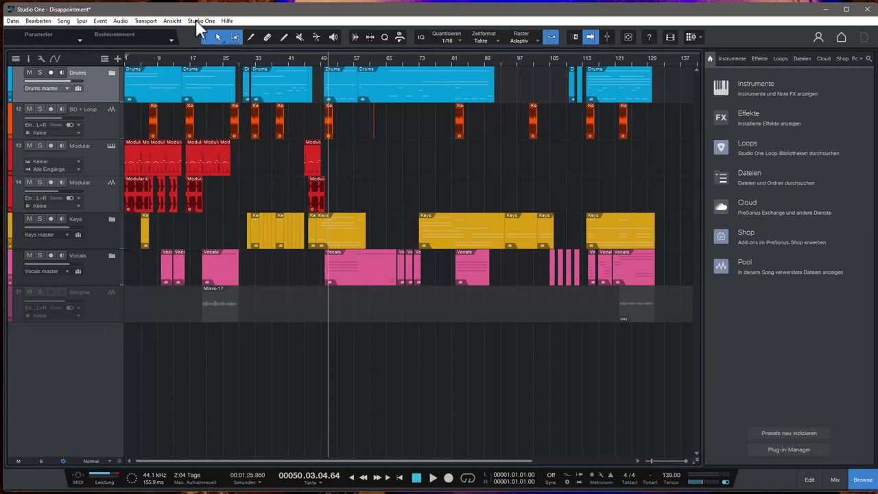
left_click(13, 21)
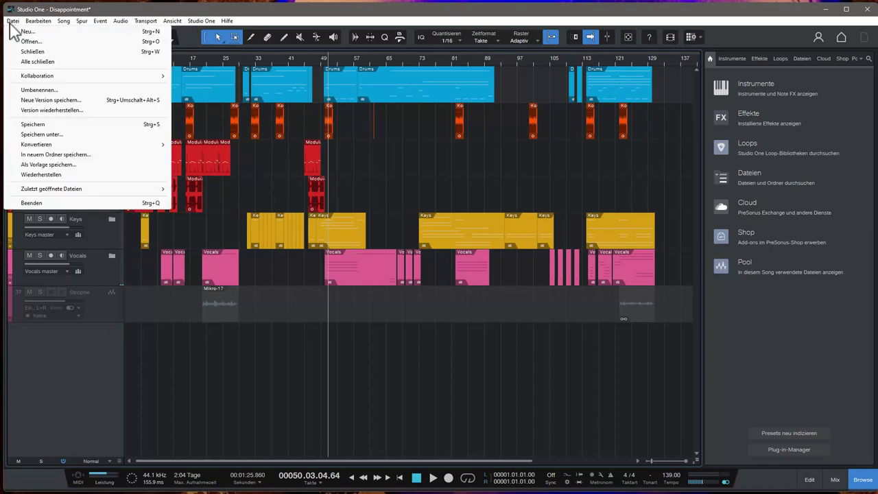
left_click(41, 334)
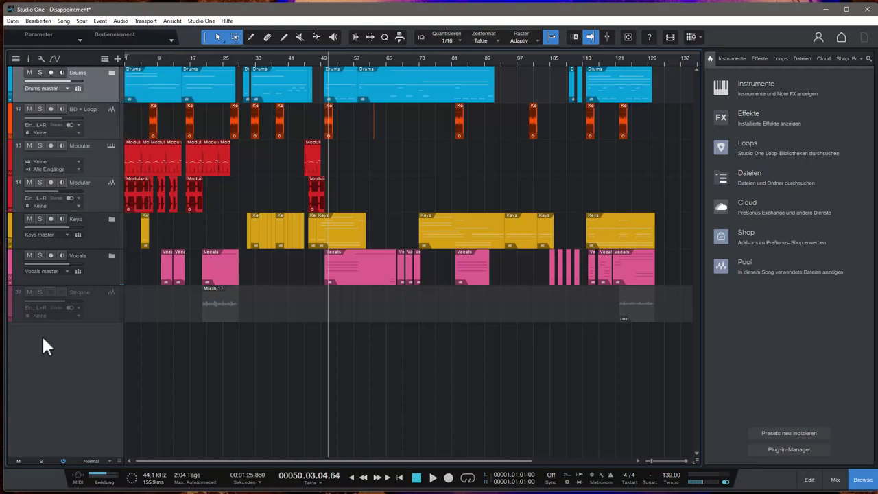
left_click(41, 21)
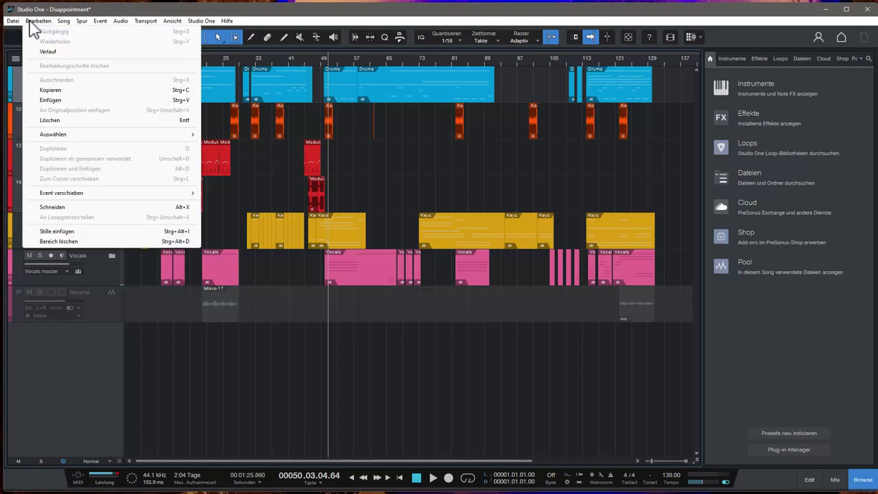
mouse_move(12, 21)
Check the audio device settings in Options, then inspect the Main channel's colour and output choices
key("ctrl+comma")
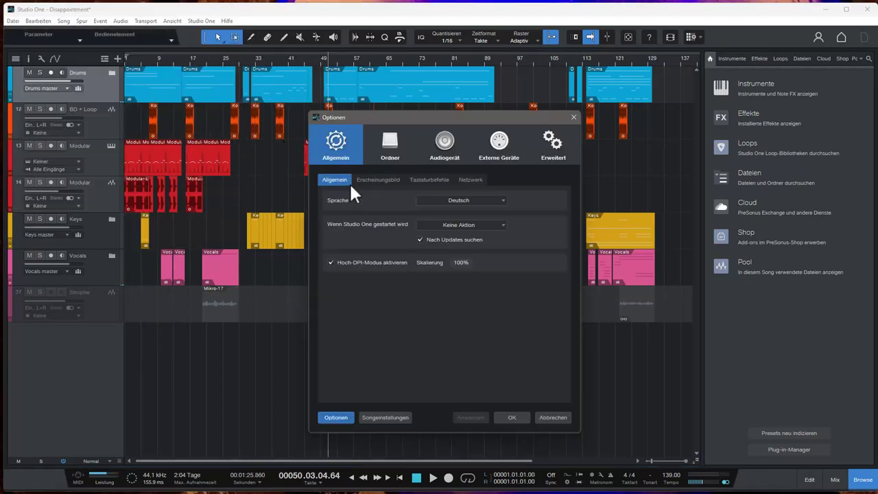
left_click(446, 145)
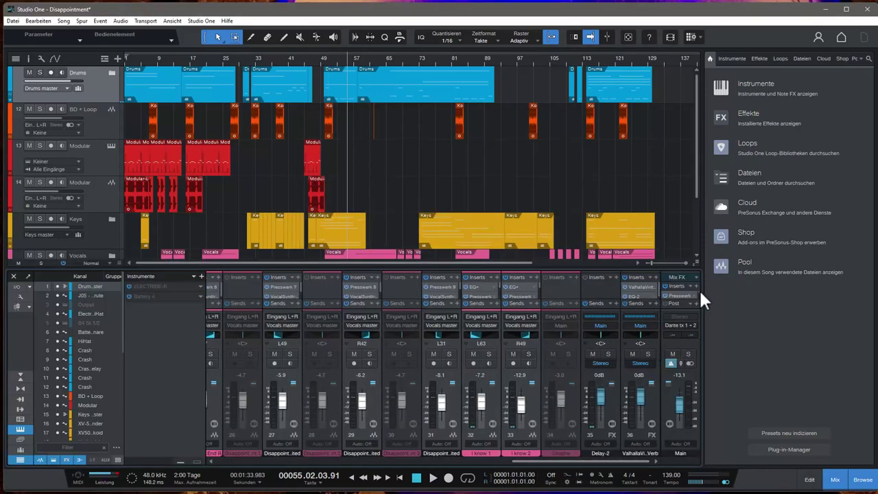
left_click(681, 450)
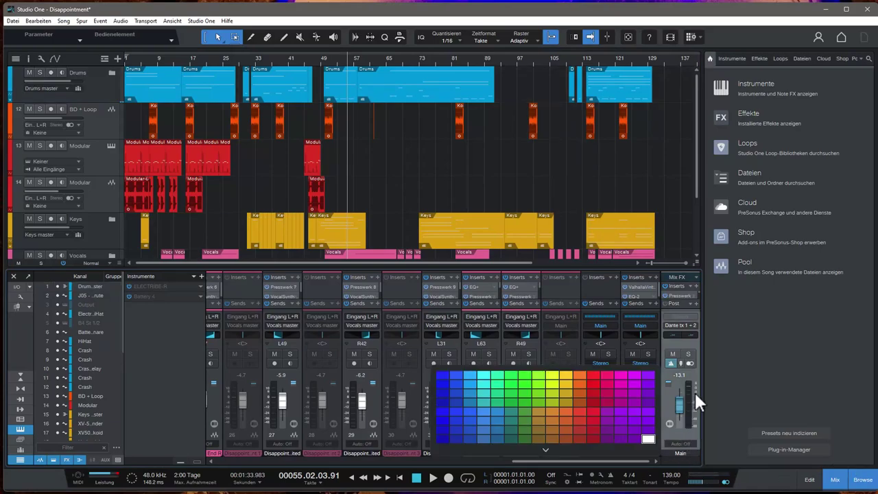
left_click(692, 323)
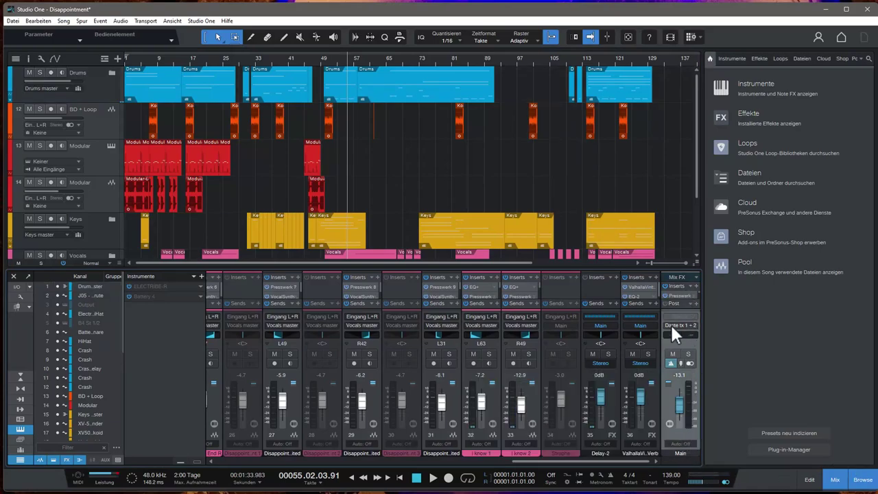
left_click(675, 324)
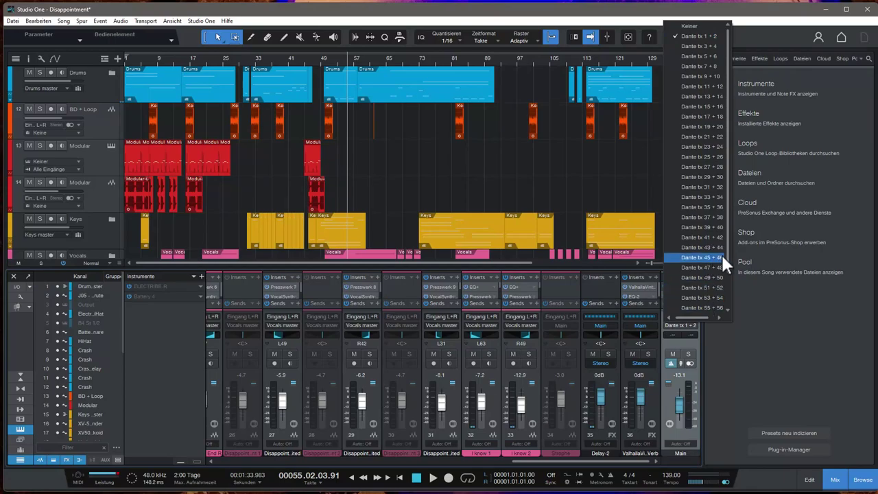
key("Escape")
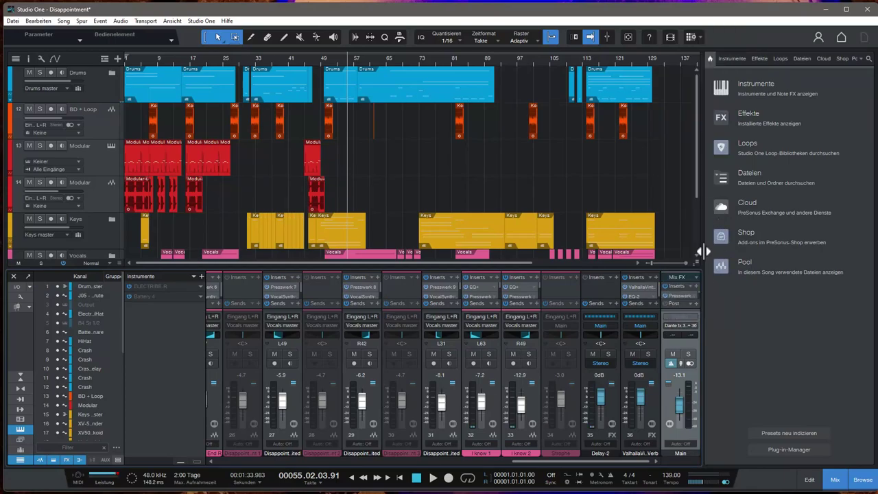
Play the song from bar 48 with the mixer showing, then stop
left_click(316, 57)
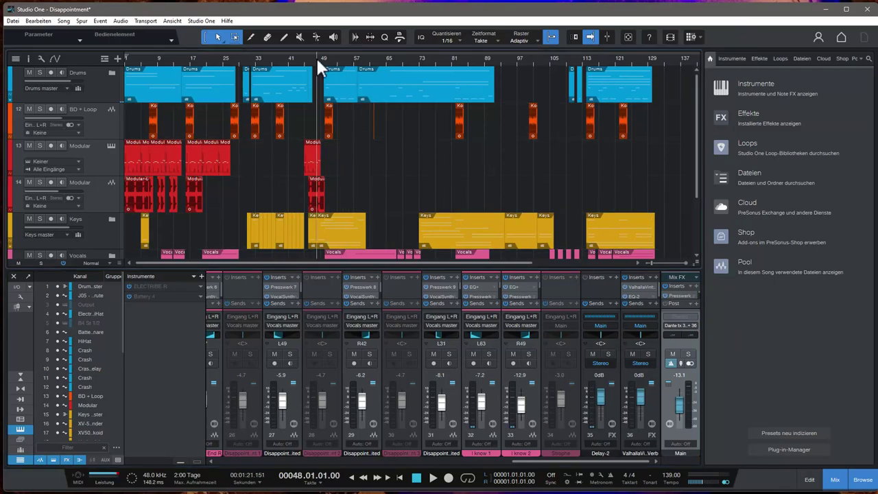
key("space")
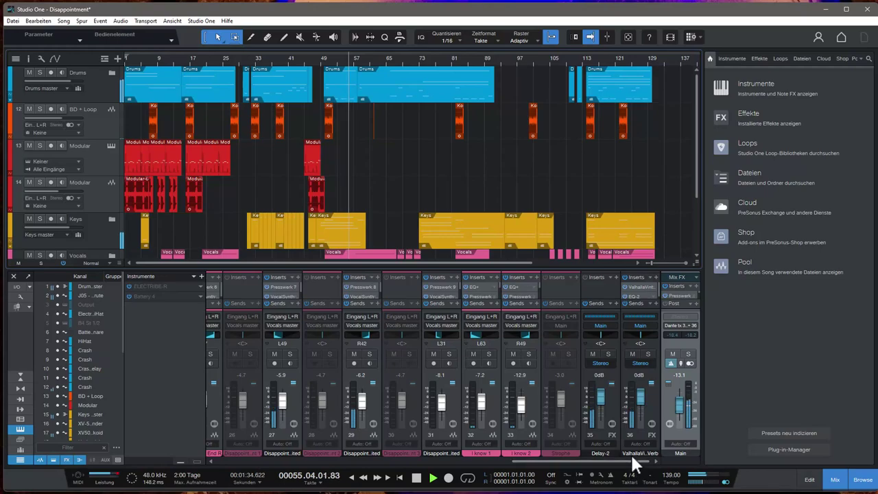
key("space")
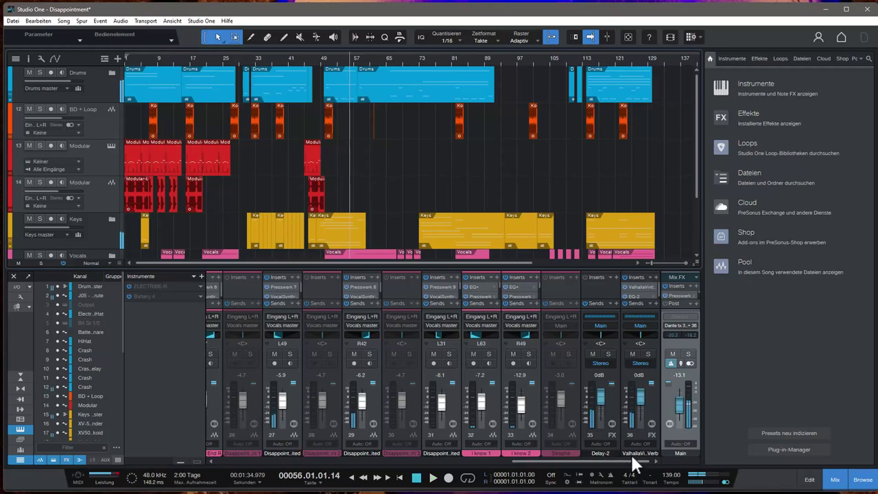
left_click(691, 286)
left_click(686, 314)
left_click_drag(670, 266, 669, 159)
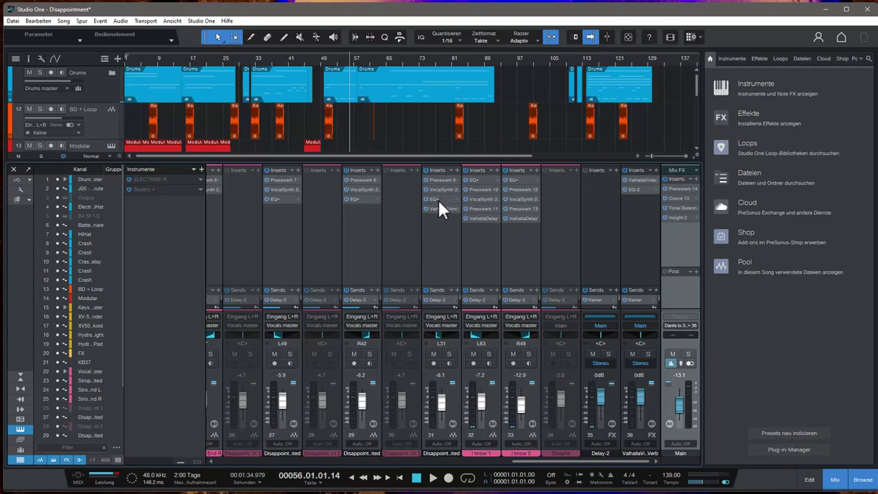
left_click_drag(439, 203, 435, 206)
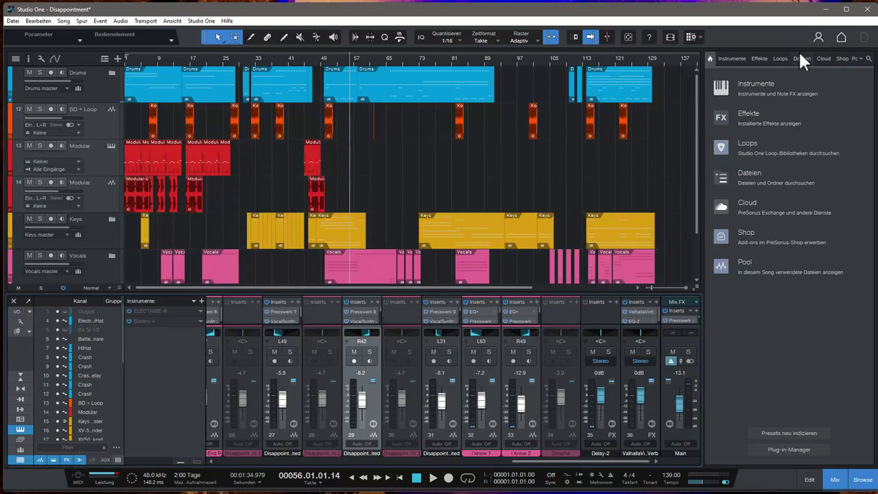
Expand the Drums folder, then restore the mixer and enlarge it to show inserts and sends
left_click(835, 479)
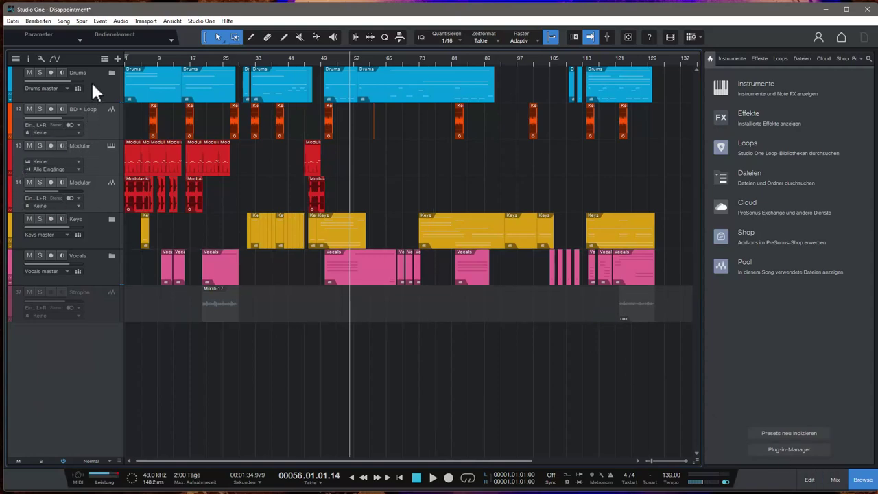
left_click(8, 98)
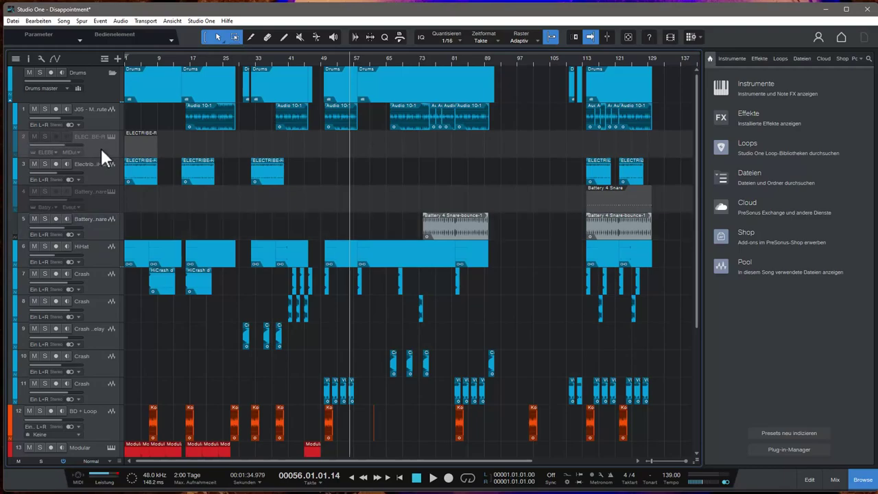
key("F3")
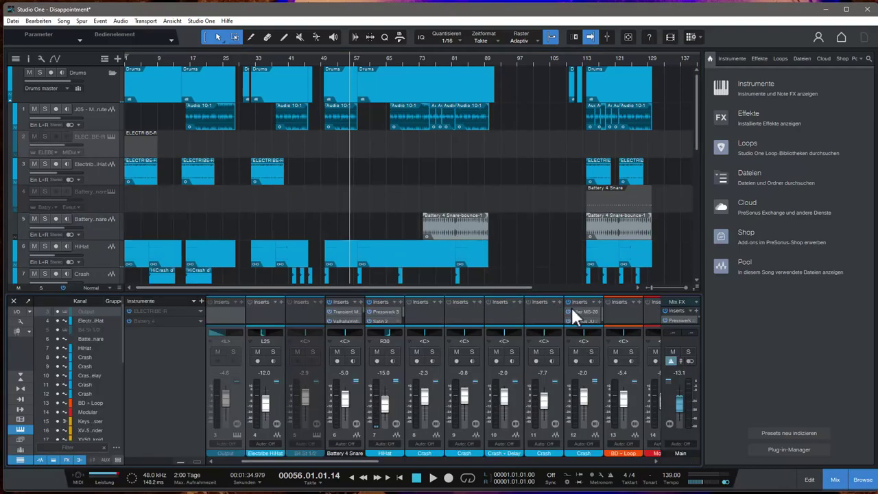
left_click_drag(320, 294, 334, 210)
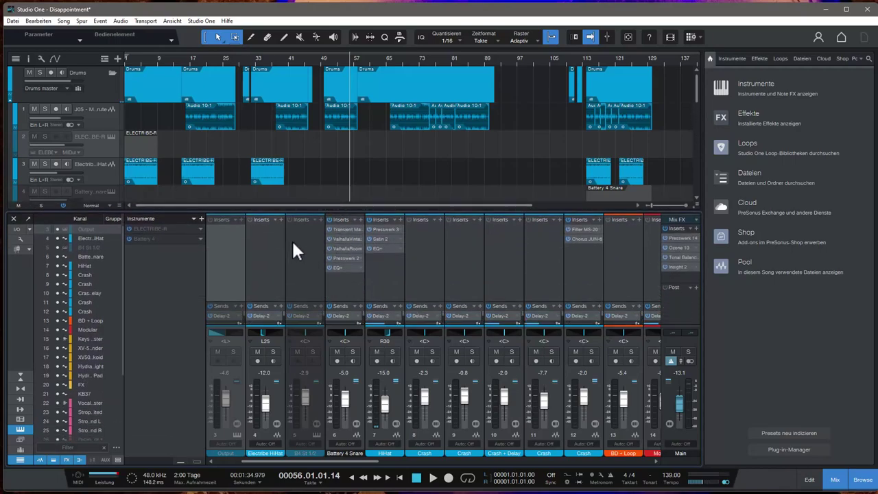
left_click_drag(137, 210, 123, 198)
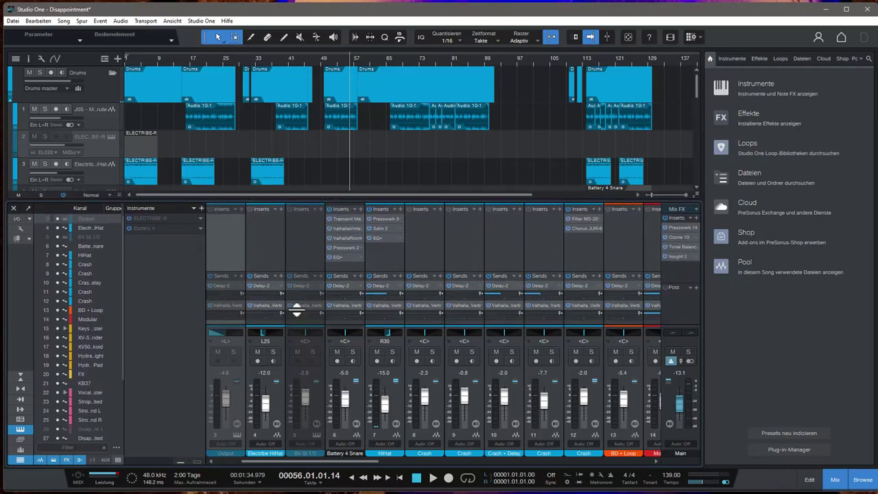
Show tracks 14–20 and open track 17's XV5080 part in the note editor
left_click_drag(357, 461, 465, 473)
scroll(70, 168, "down", 8)
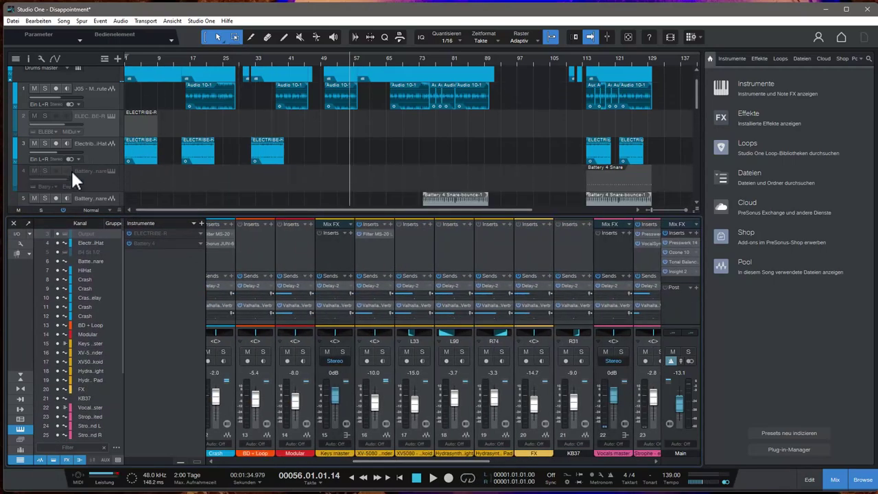
scroll(63, 160, "down", 10)
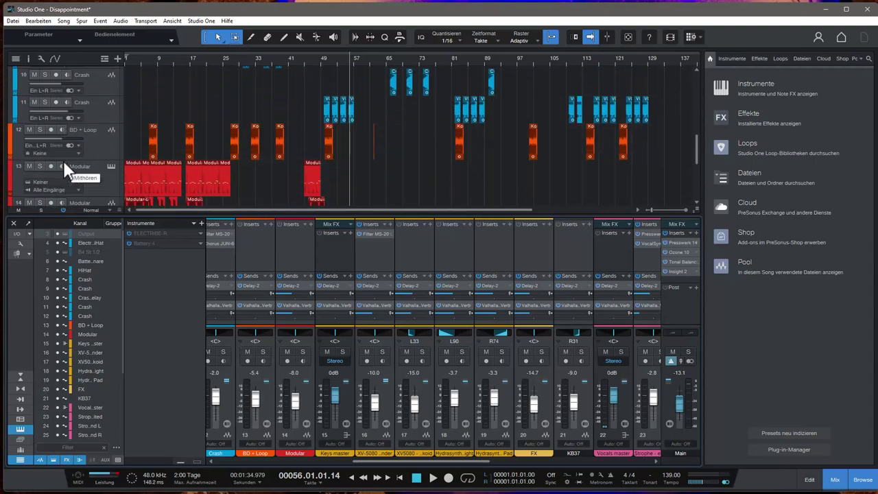
left_click_drag(98, 215, 98, 293)
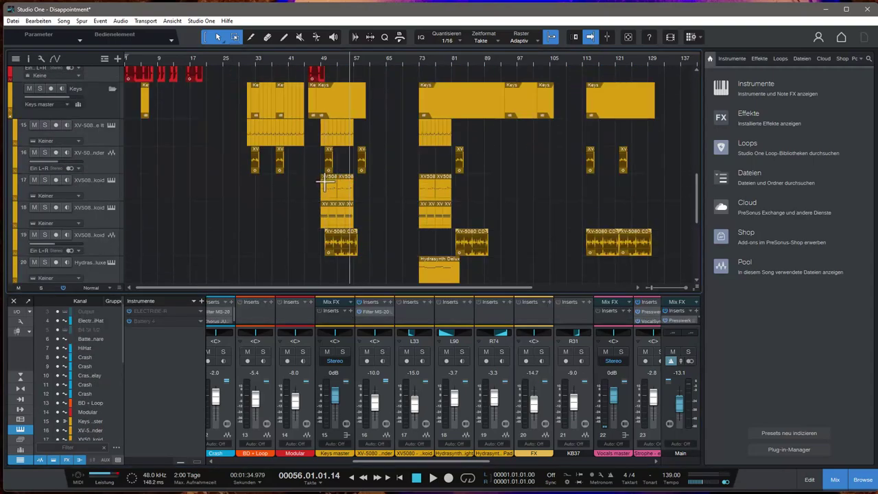
left_click(101, 191)
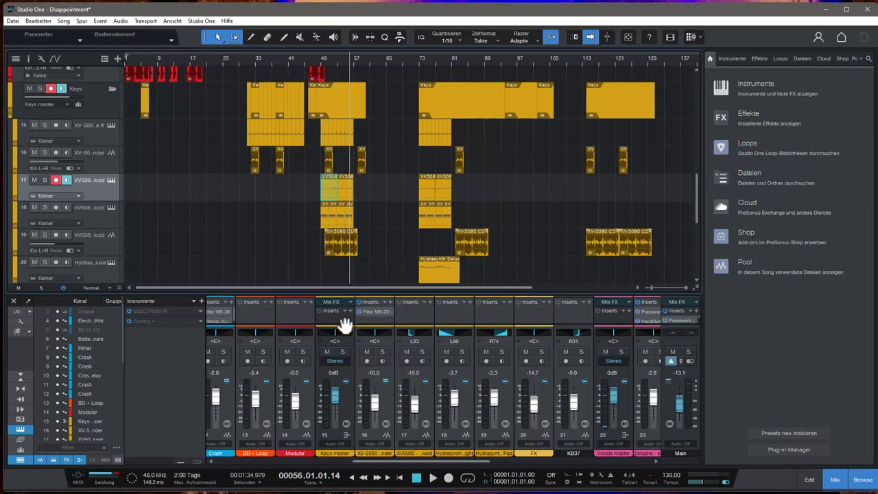
scroll(337, 334, "right", 3)
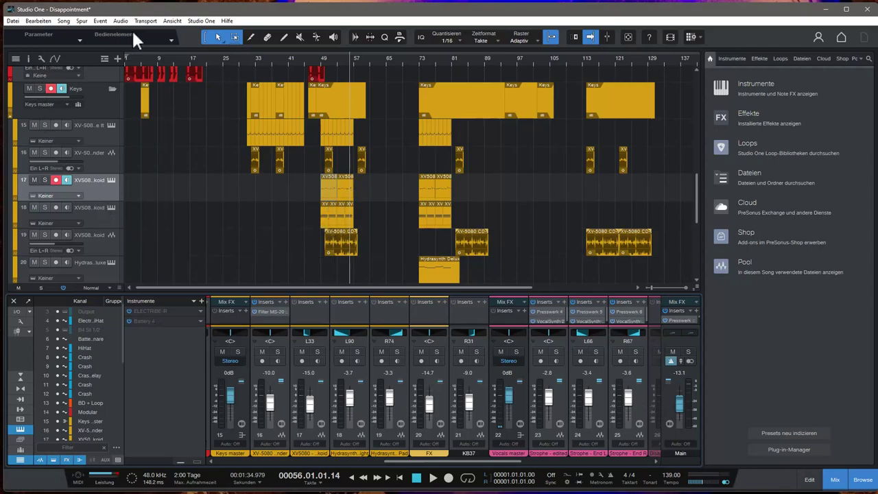
left_click(810, 480)
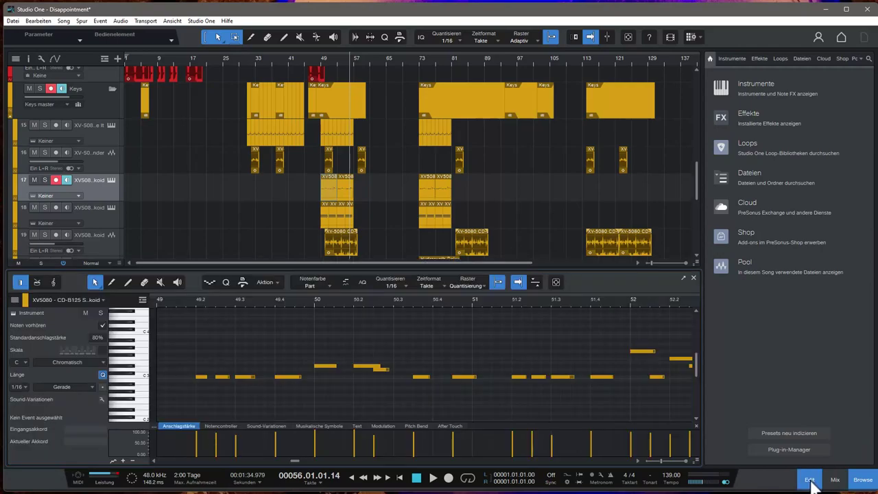
Close the note editor, play from around bar 51, then close Studio One
left_click(811, 481)
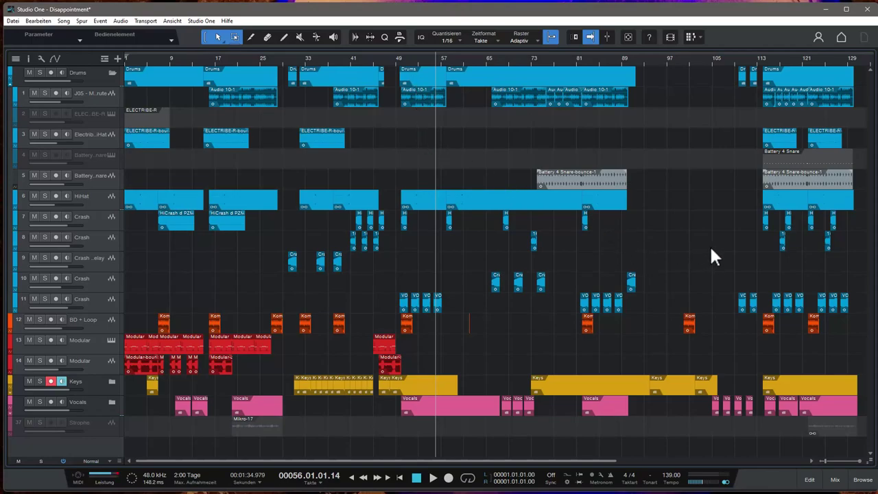
left_click(408, 57)
key("space")
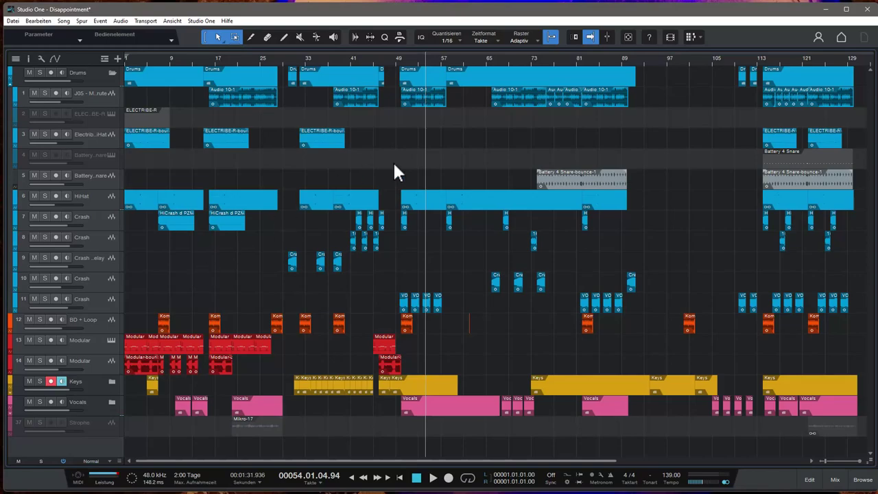
left_click(864, 9)
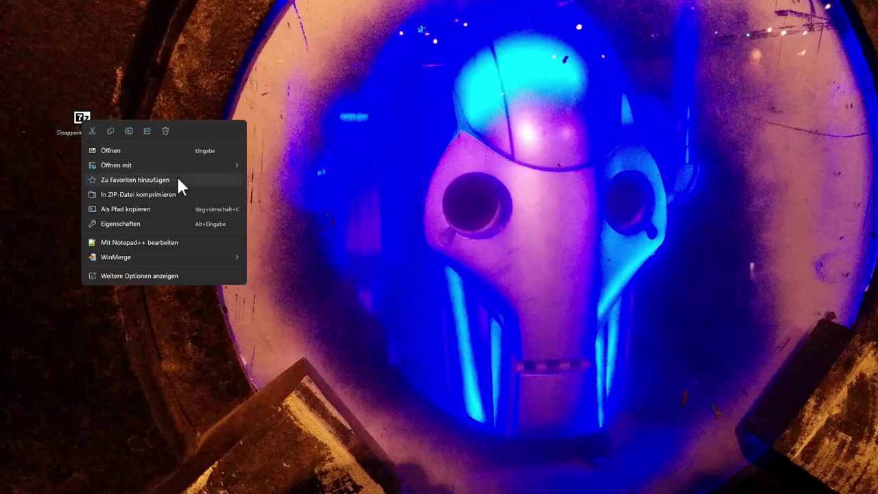
Open Disappointment.dawproject in 7-Zip, extract metadata.xml to the Desktop and open it in VS Code
mouse_move(200, 165)
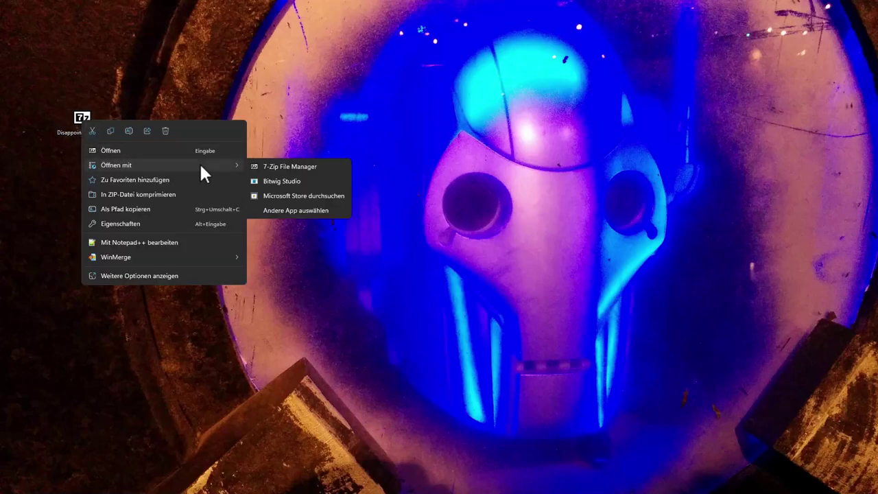
left_click(323, 167)
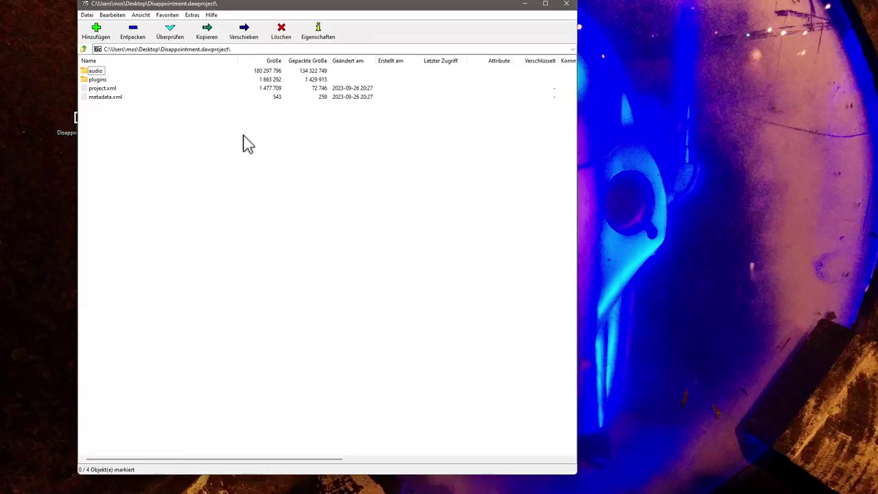
left_click_drag(254, 1, 377, 68)
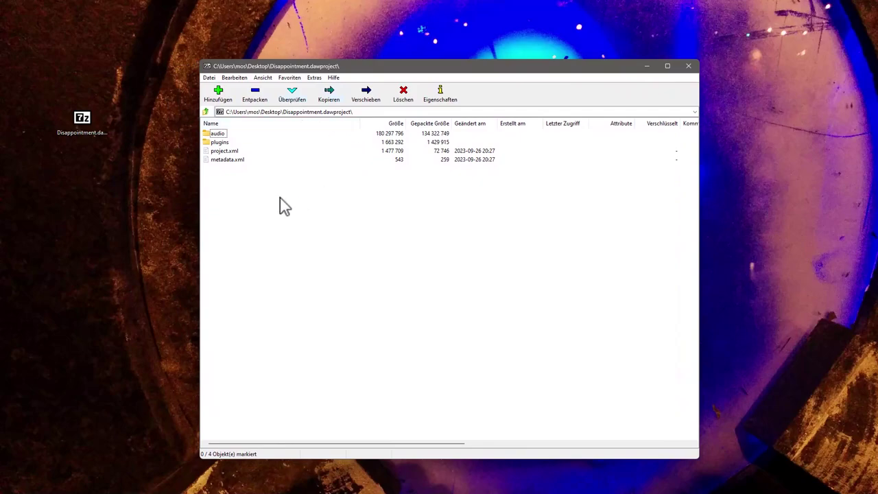
left_click(222, 163)
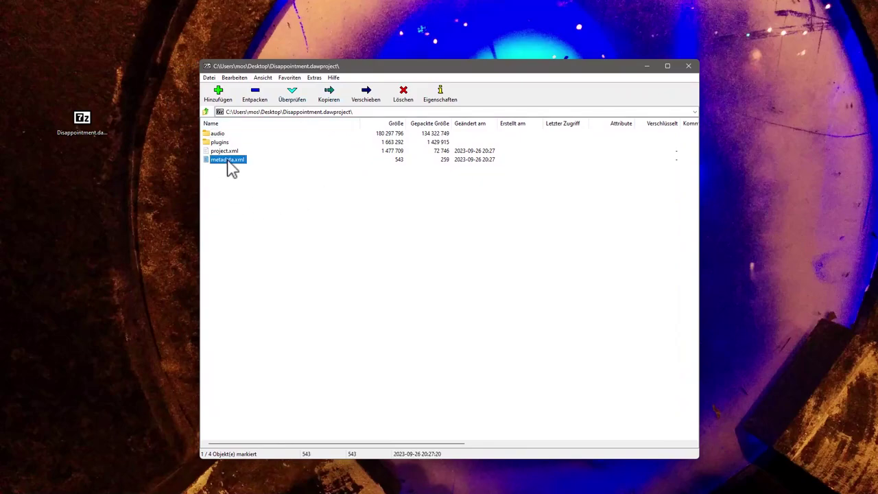
left_click(124, 232)
left_click_drag(124, 232, 118, 212)
double_click(136, 205)
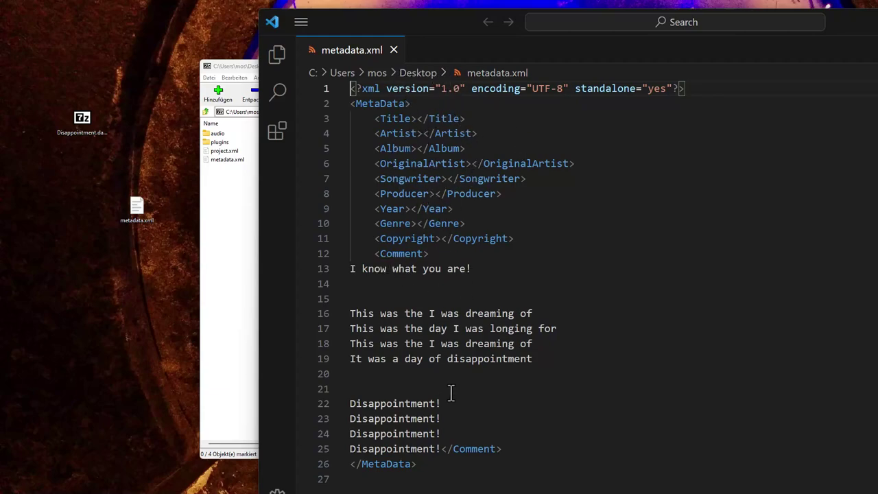
Finish reading metadata.xml and close its tab
scroll(441, 446, "down", 2)
scroll(440, 407, "up", 2)
left_click(394, 50)
Extract project.xml from the dawproject archive to the desktop and open it in VS Code
left_click(226, 170)
left_click(227, 152)
left_click_drag(233, 159, 87, 212)
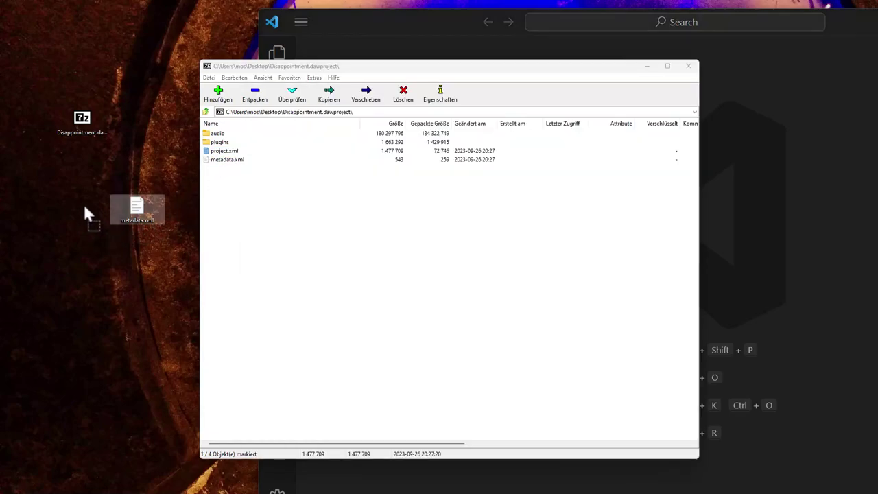
left_click_drag(86, 172, 769, 232)
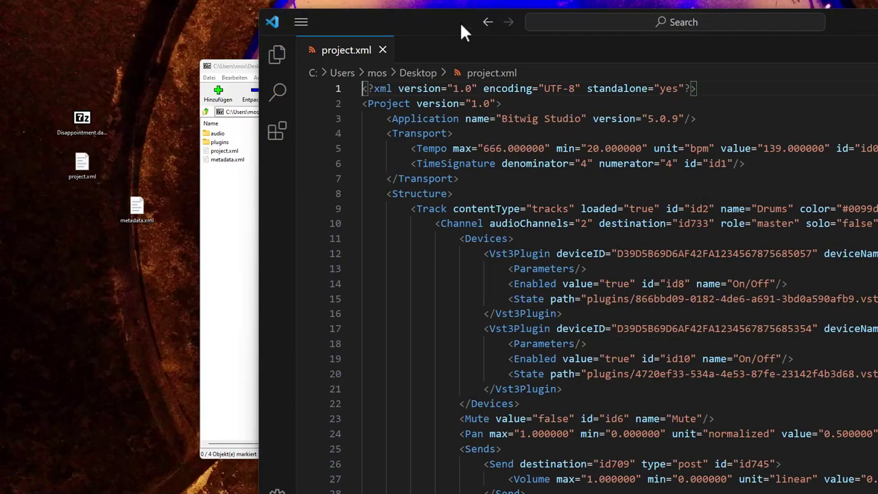
Read project.xml's tracks and plug-ins (Bitwig Studio 5.0.9, 139 bpm), then close it
left_click_drag(459, 24, 340, 11)
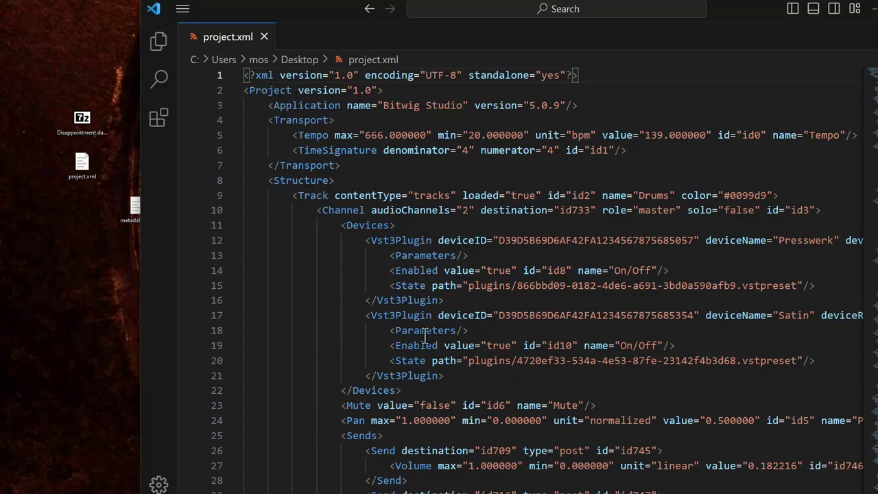
scroll(570, 400, "down", 5)
scroll(569, 401, "down", 14)
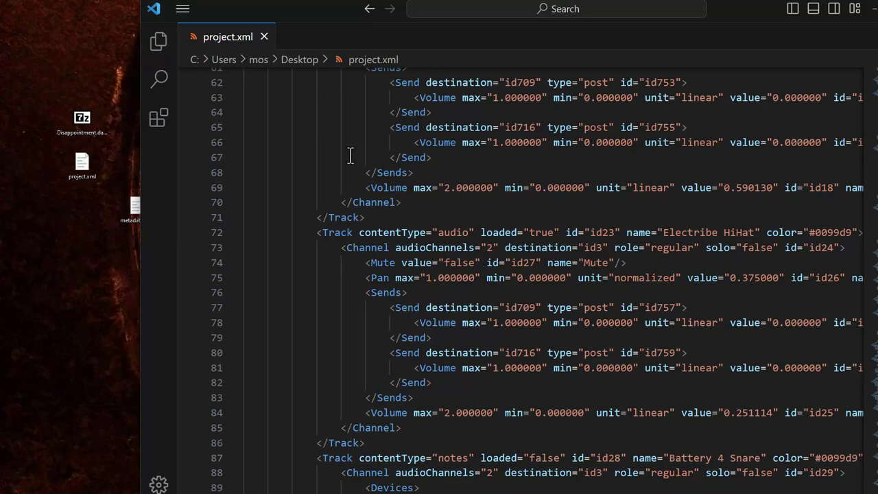
left_click(264, 38)
Close VS Code and browse the wav files in the archive's audio folder
key("ctrl+w")
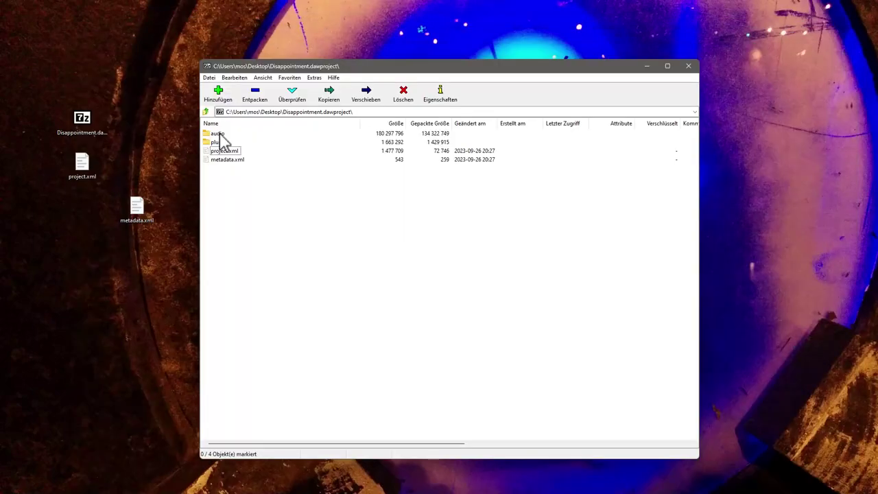
double_click(218, 134)
scroll(307, 323, "down", 5)
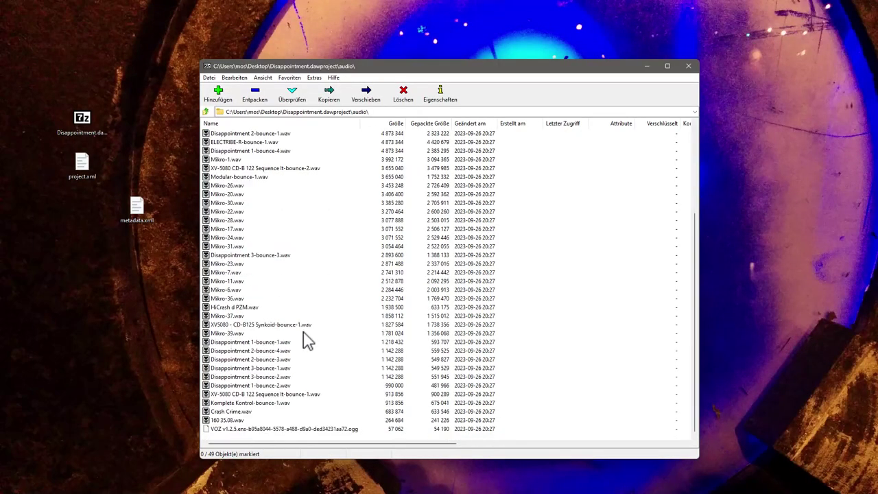
left_click(205, 112)
Browse the preset files in the plugins folder, then close the 7-Zip archive window
double_click(226, 142)
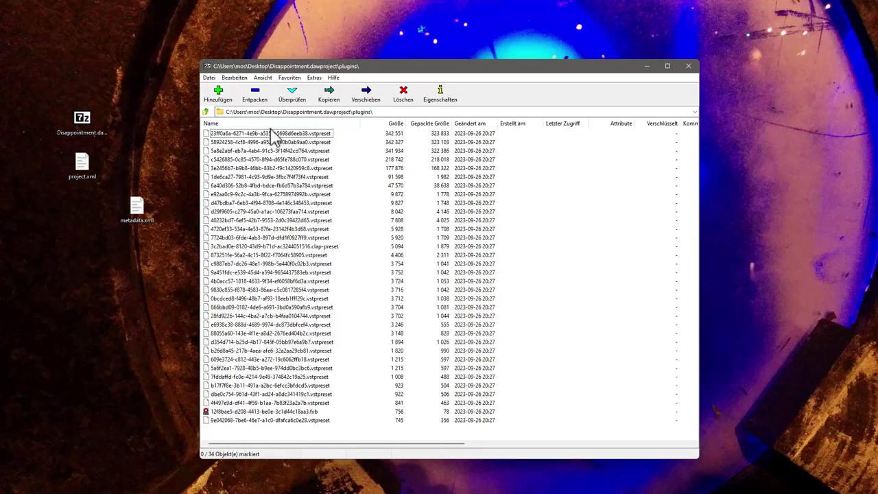
left_click(204, 111)
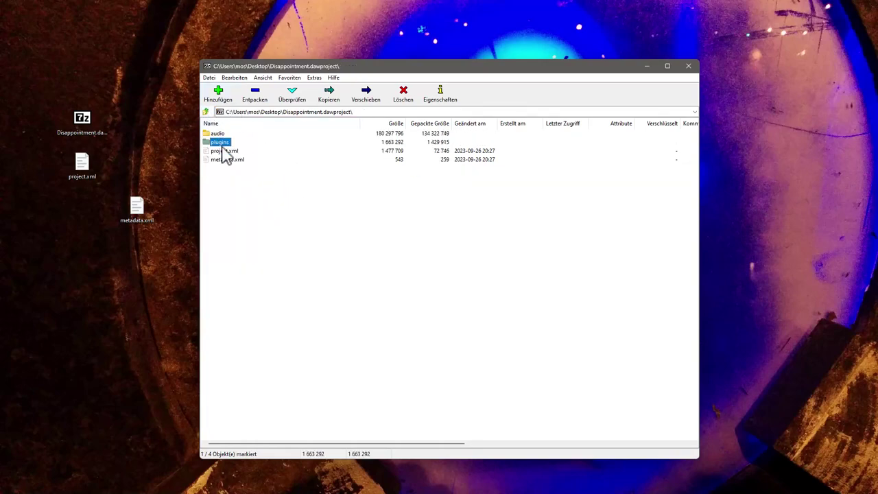
left_click(271, 219)
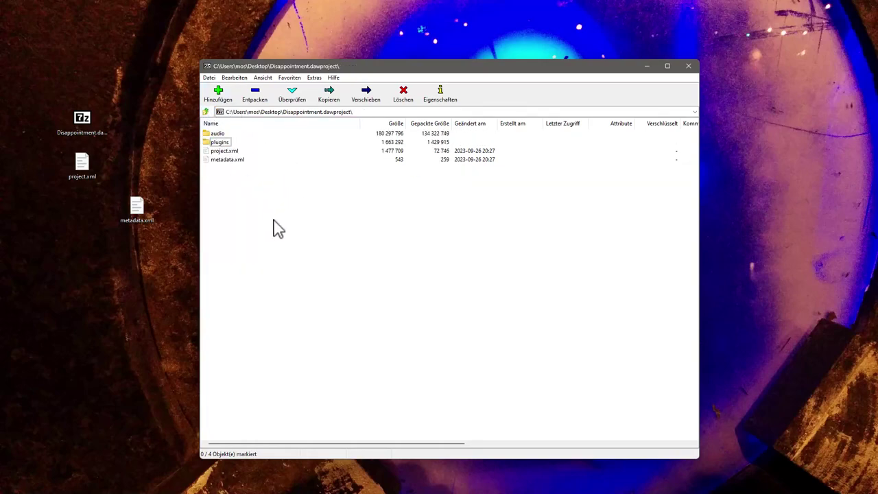
left_click(688, 67)
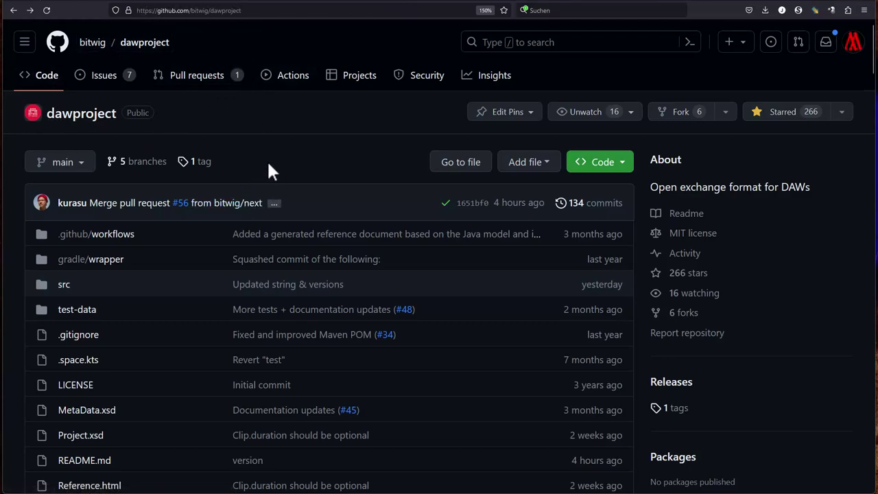
Scroll through the bitwig/dawproject repository's file list on GitHub
scroll(172, 291, "down", 5)
scroll(170, 315, "up", 3)
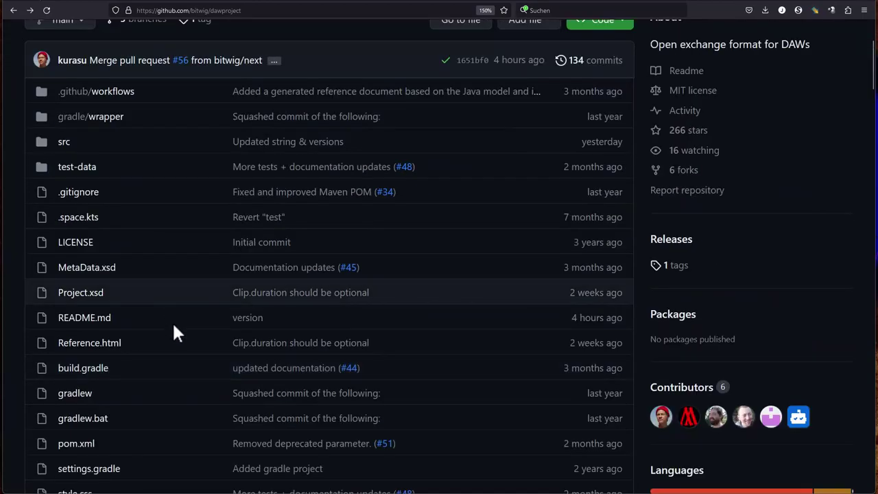
scroll(174, 327, "down", 1)
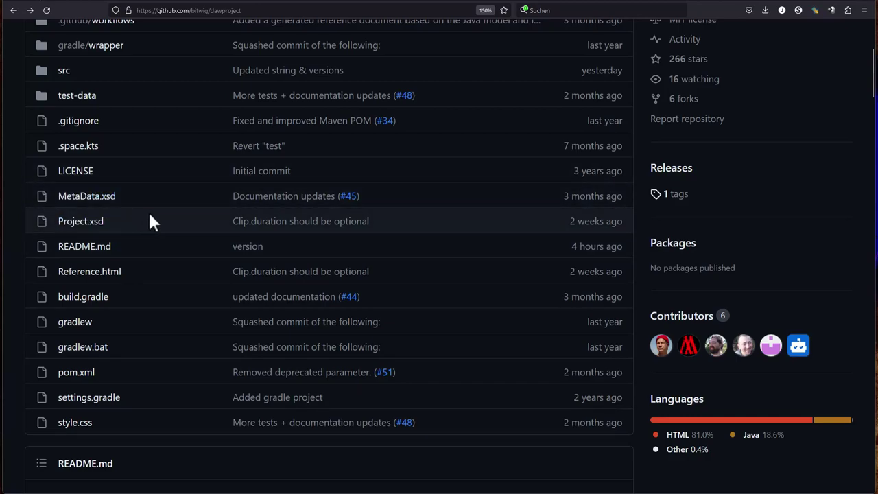
scroll(159, 219, "up", 2)
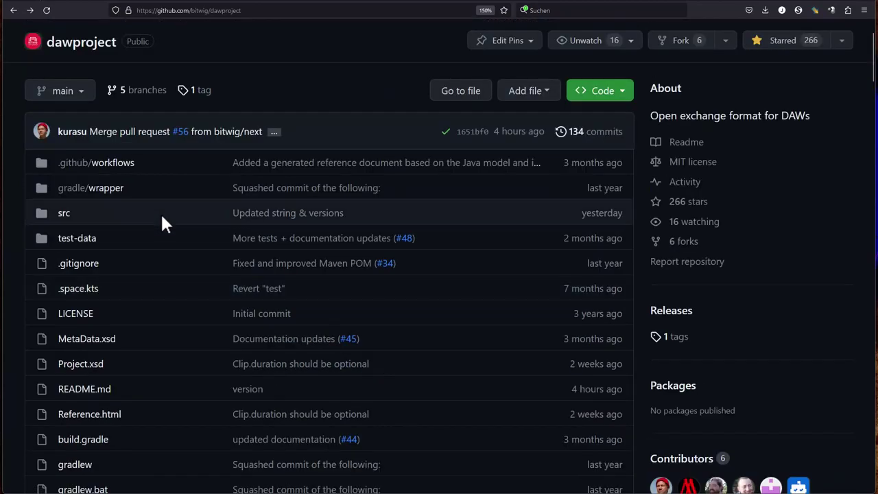
scroll(165, 222, "up", 1)
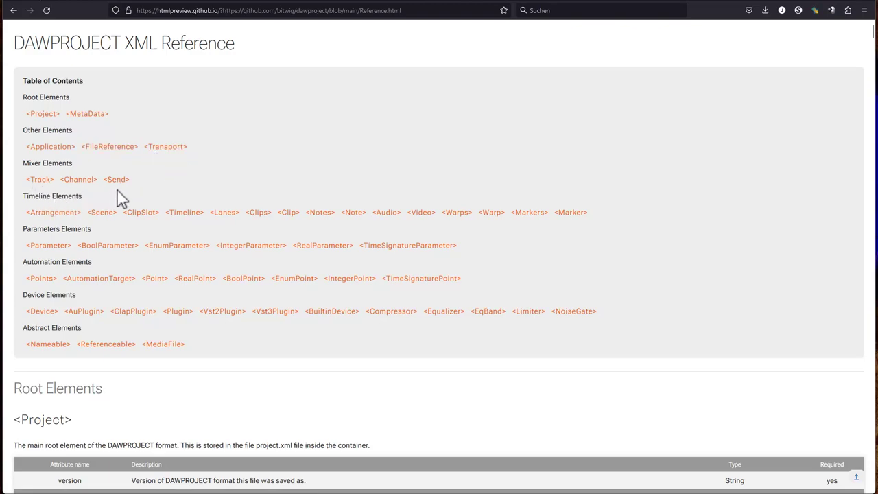
left_click(39, 180)
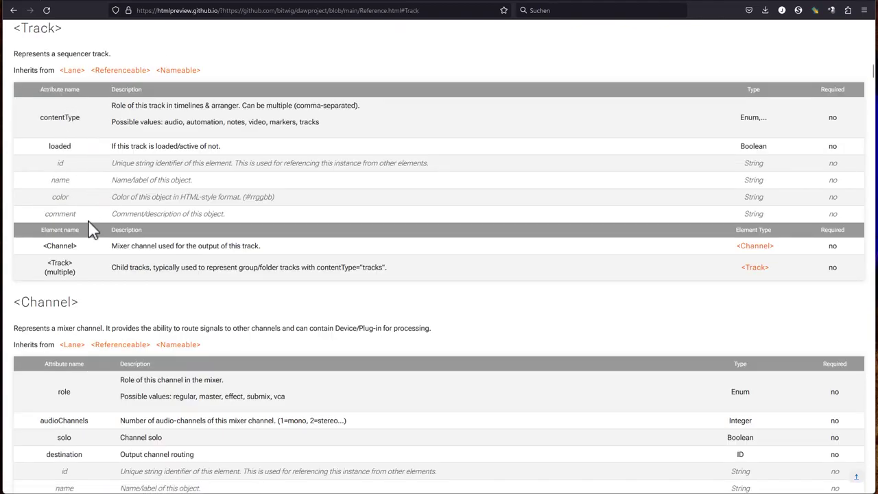
scroll(103, 205, "down", 3)
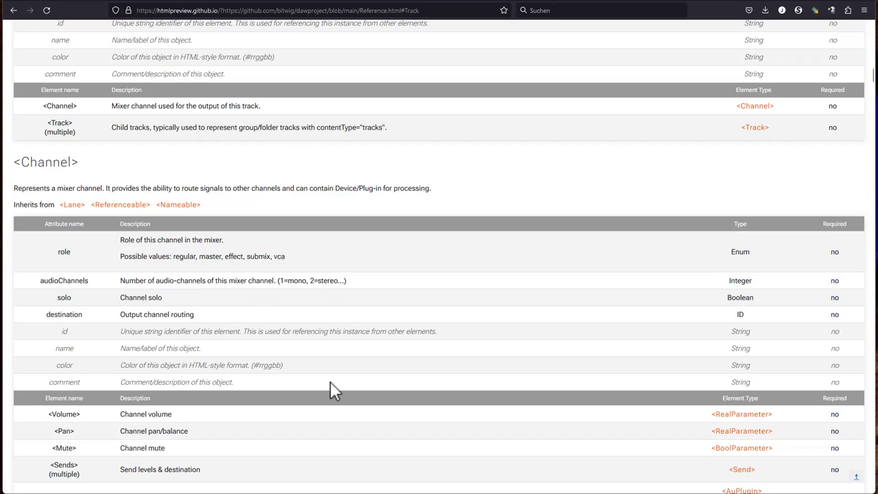
key("alt+Left")
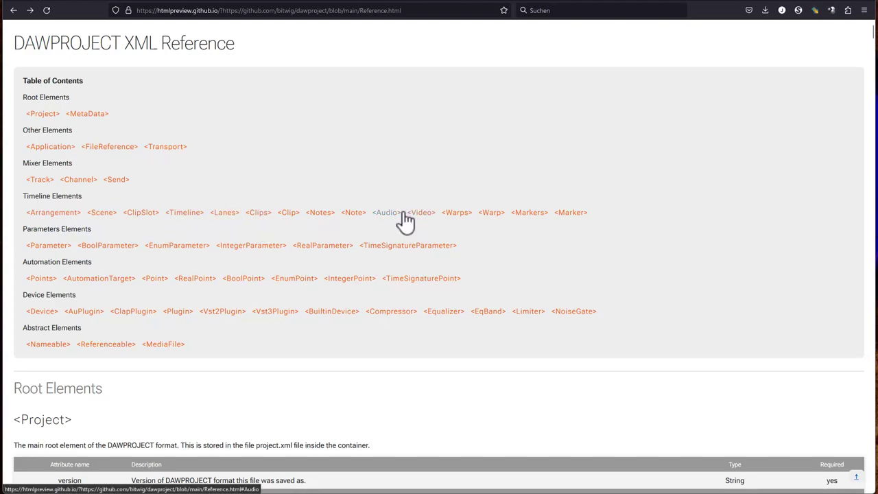
left_click_drag(407, 210, 441, 212)
left_click(443, 228)
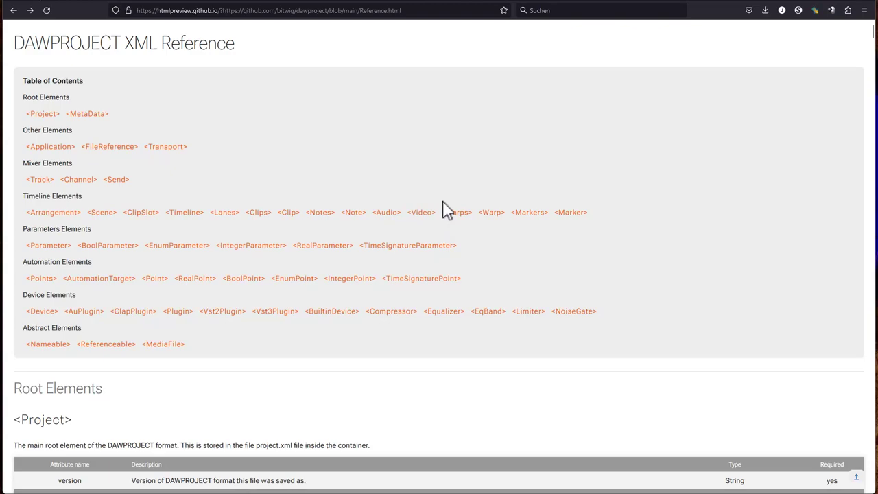